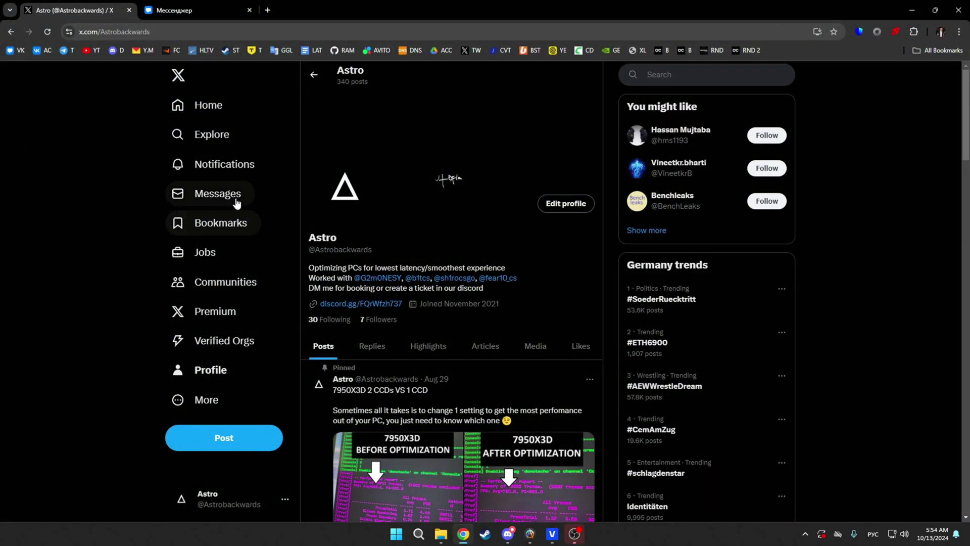
# - Open the Messages inbox from the X sidebar
pyautogui.click(235, 201)
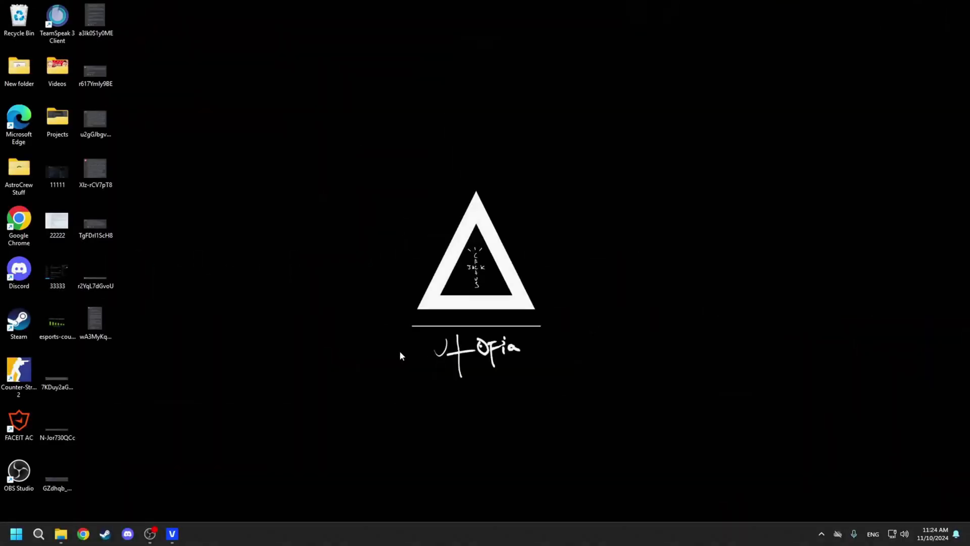
# - Launch Steam and briefly open Counter-Strike 2's Properties from the library, then close it
pyautogui.click(106, 534)
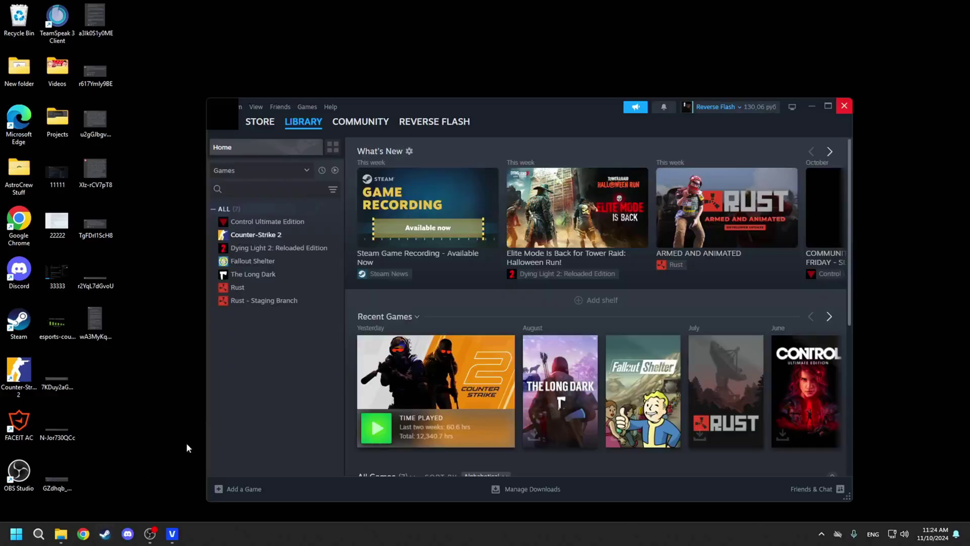
pyautogui.click(275, 236)
pyautogui.rightClick(275, 236)
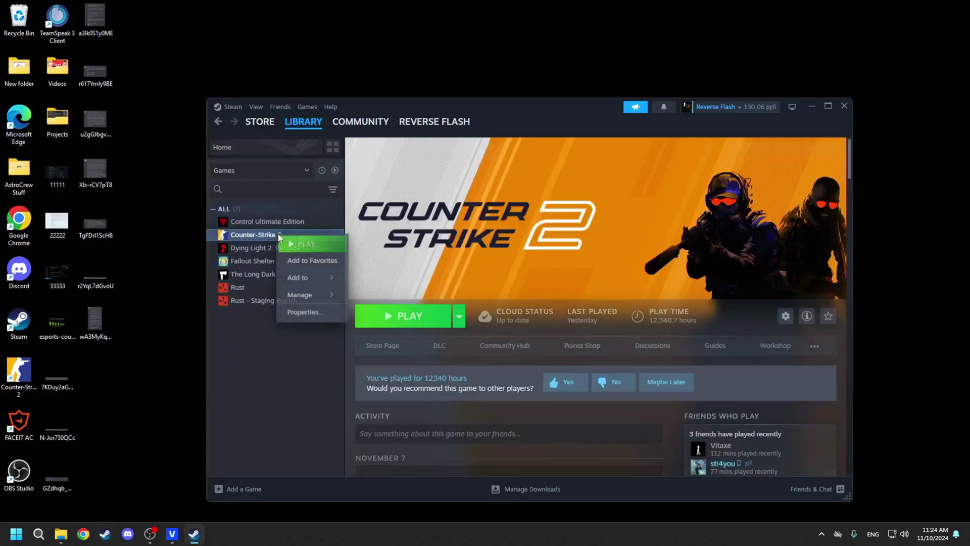
pyautogui.click(303, 314)
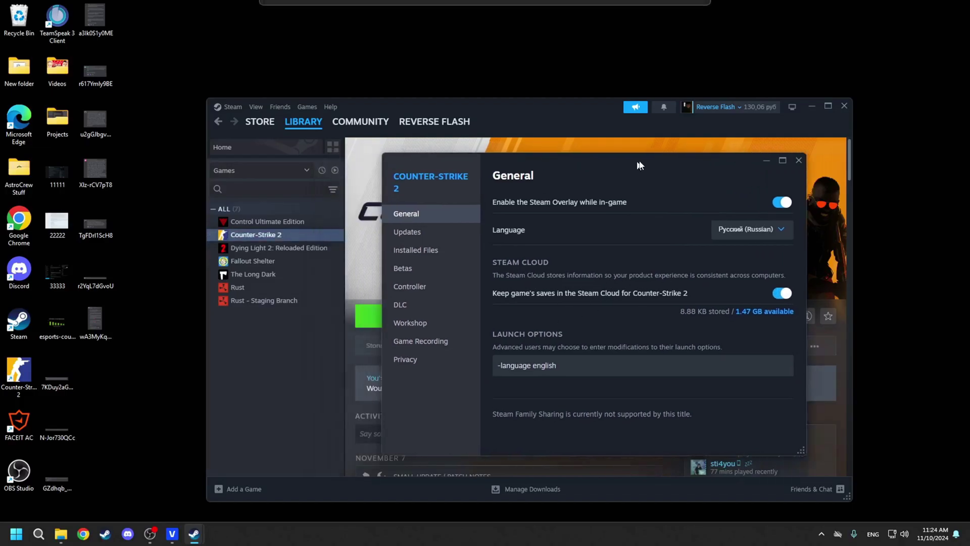
pyautogui.click(803, 165)
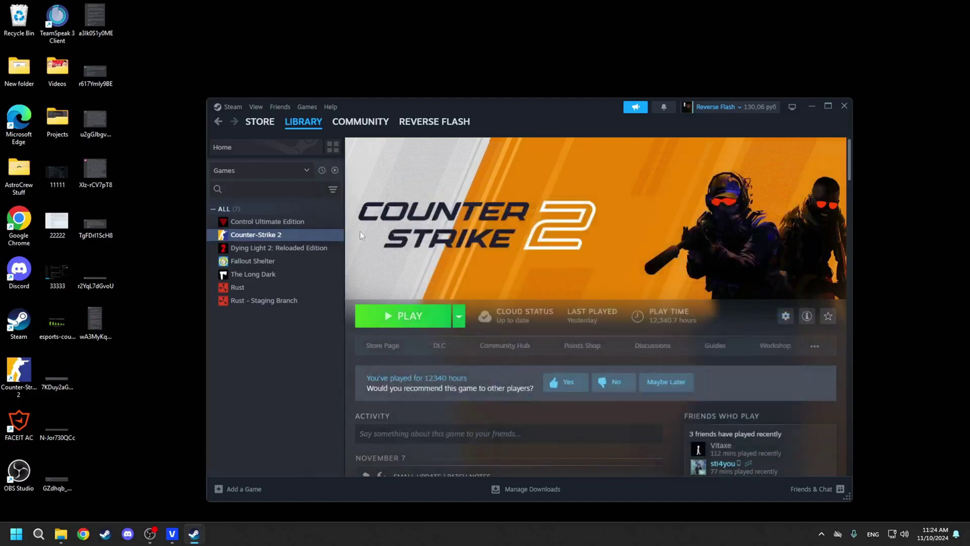
# - Glance at Control and Dying Light 2, then reopen Counter-Strike 2's Properties and drag it right
pyautogui.click(274, 222)
pyautogui.click(260, 249)
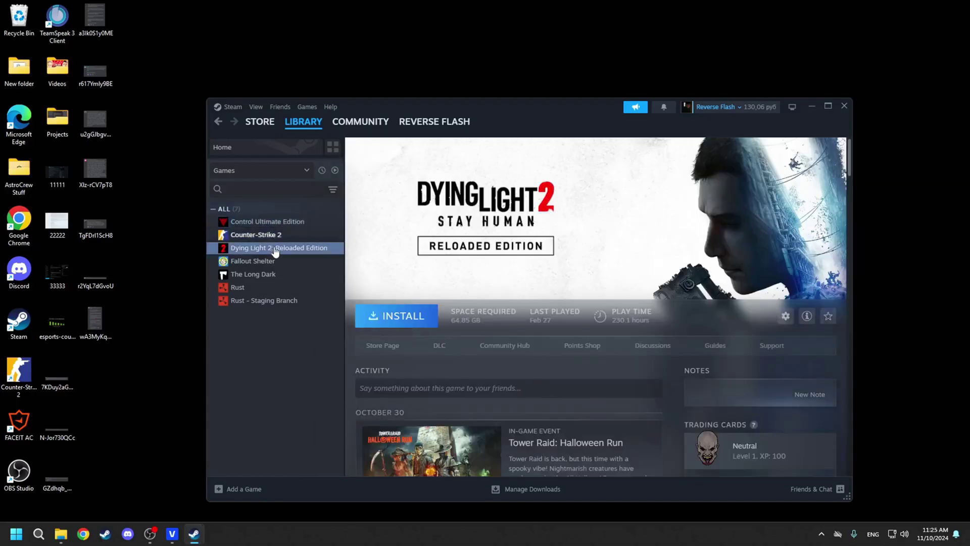
pyautogui.click(263, 236)
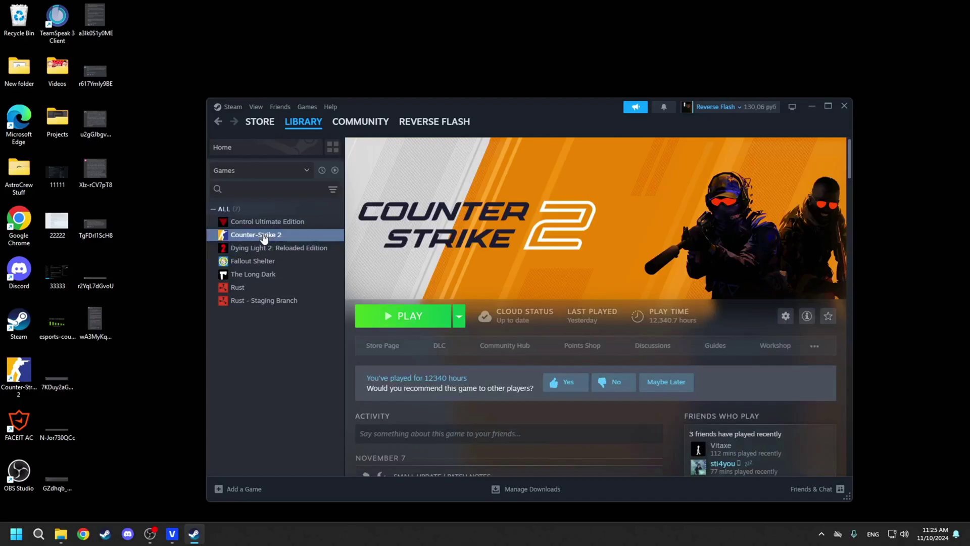
pyautogui.rightClick(263, 235)
pyautogui.click(327, 309)
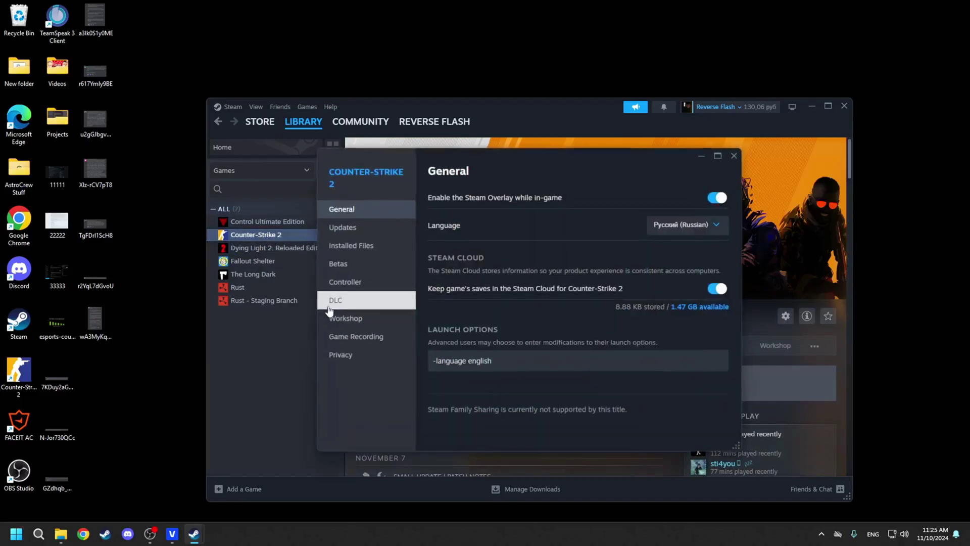
pyautogui.moveTo(507, 161); pyautogui.dragTo(652, 163)
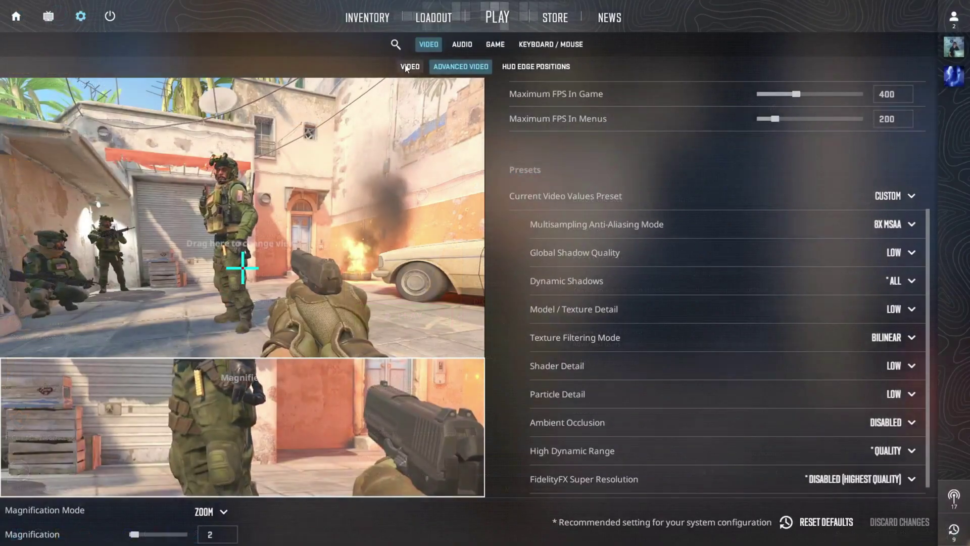
# - Browse the Video, Advanced Video, Keyboard / Mouse and Audio settings tabs
pyautogui.click(409, 66)
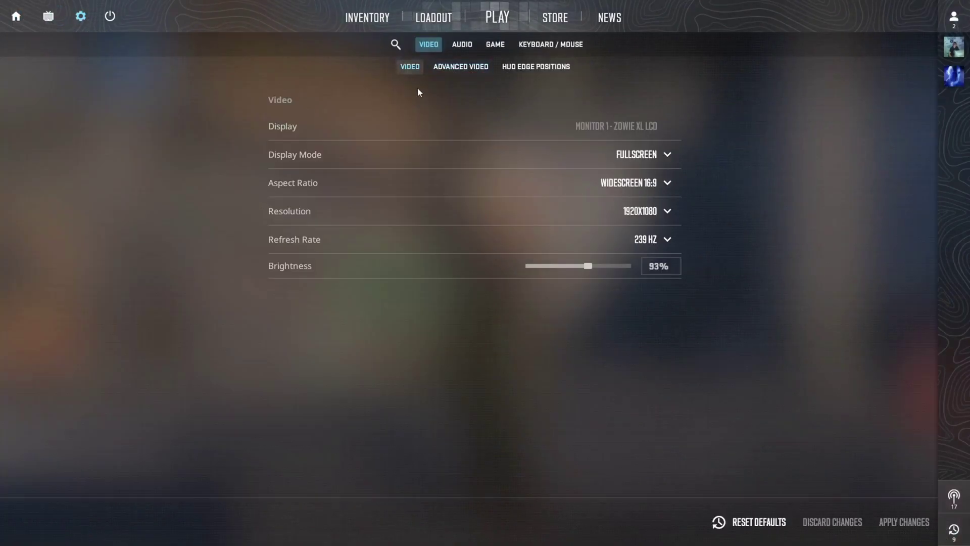
pyautogui.click(461, 68)
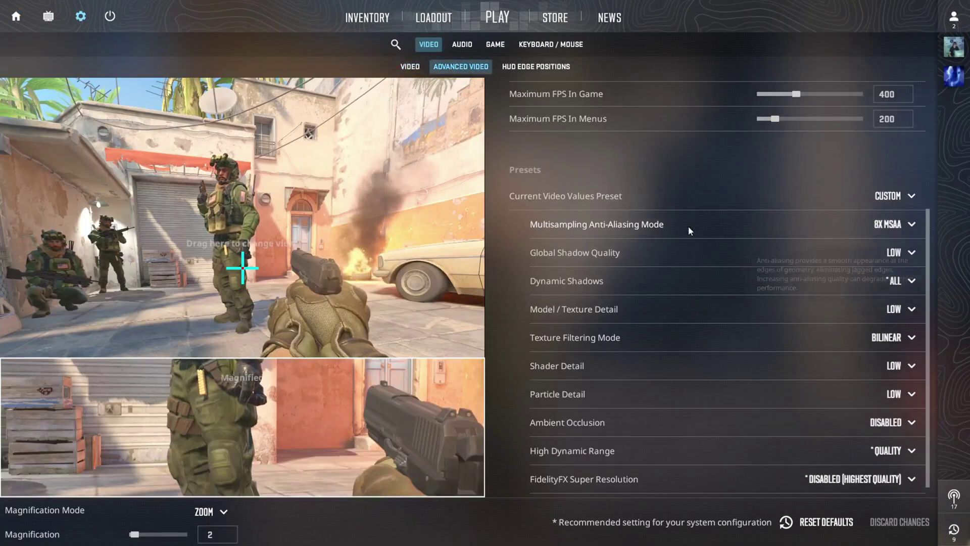
pyautogui.click(572, 46)
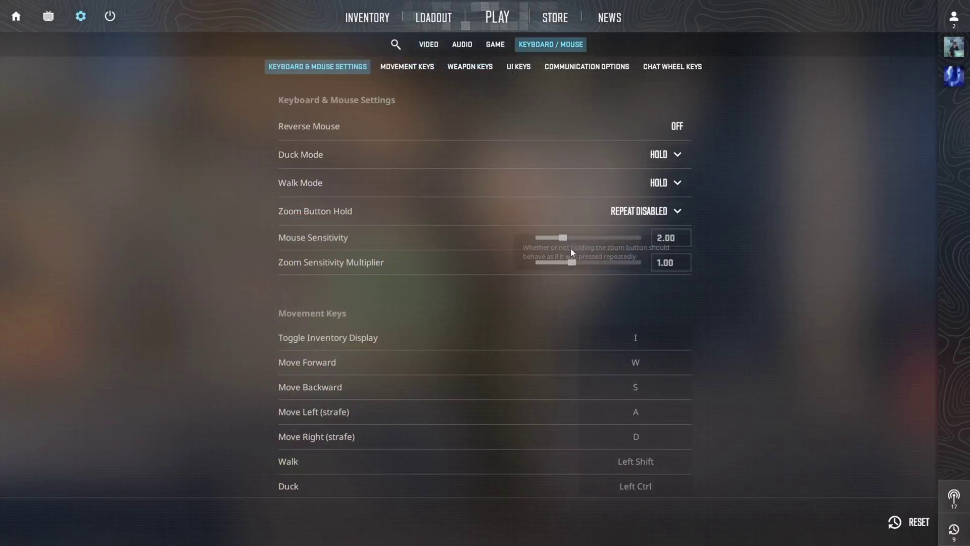
pyautogui.click(470, 49)
pyautogui.scroll(-5, 375, 184)
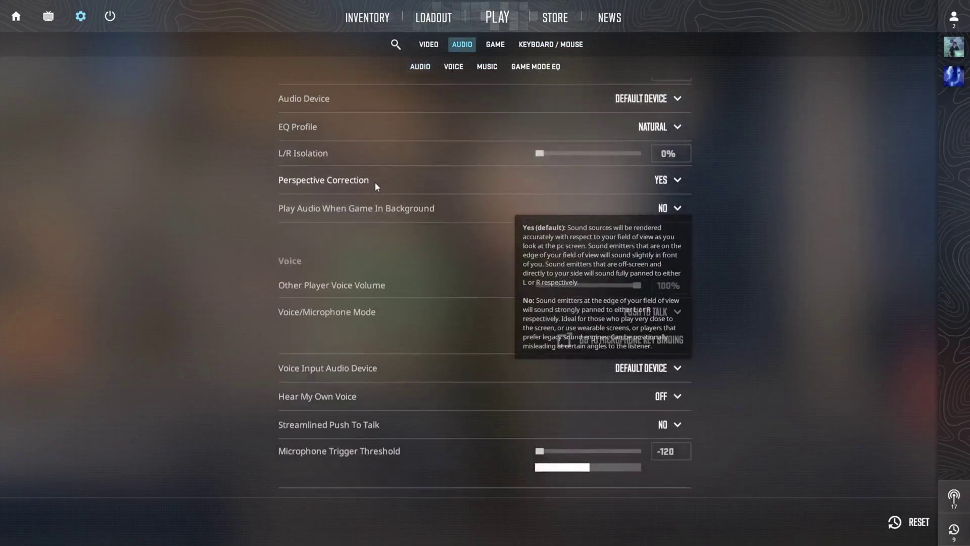
pyautogui.scroll(-5, 376, 189)
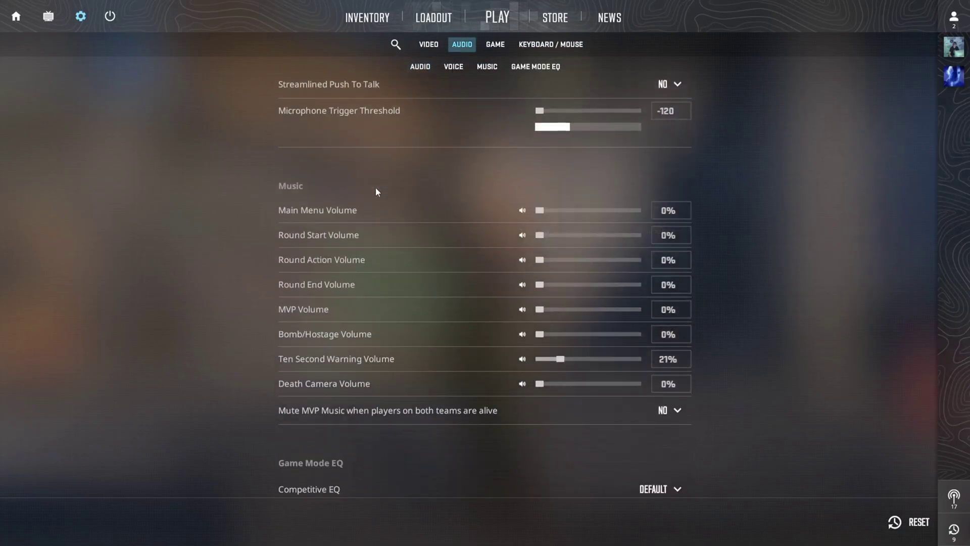
pyautogui.scroll(6, 375, 187)
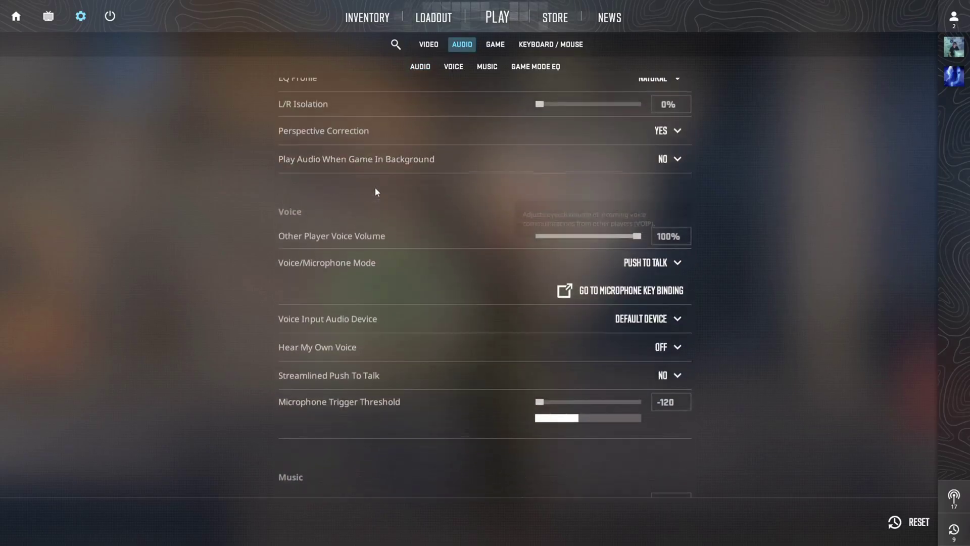
# - Back in Advanced Video, check the Global Shadow Quality choices, leaving it at LOW
pyautogui.click(428, 45)
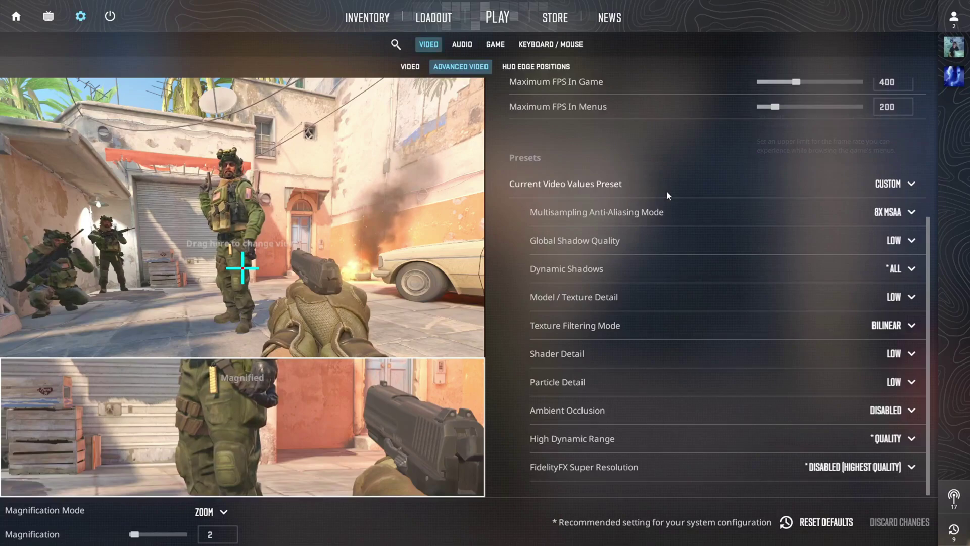
pyautogui.scroll(2, 694, 247)
pyautogui.scroll(-1, 694, 246)
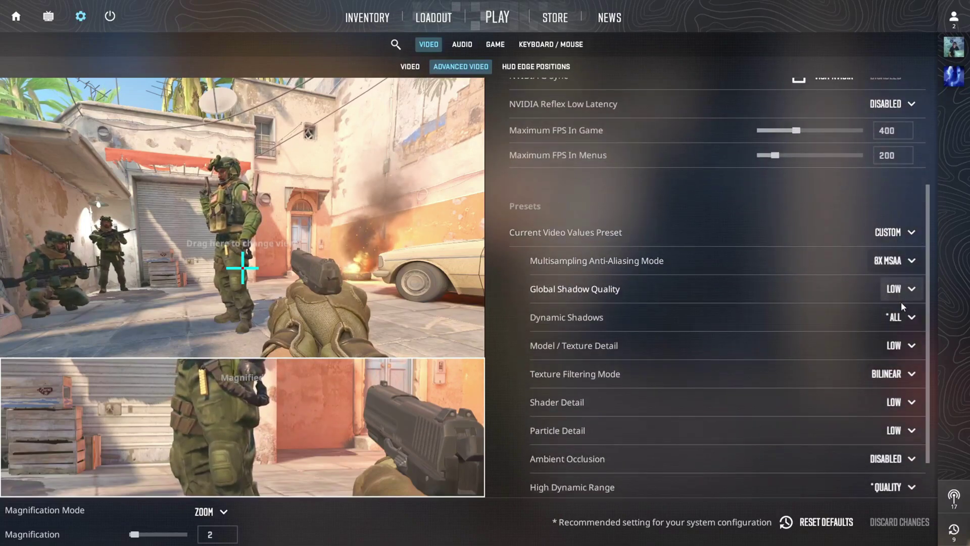
pyautogui.click(902, 292)
pyautogui.click(902, 293)
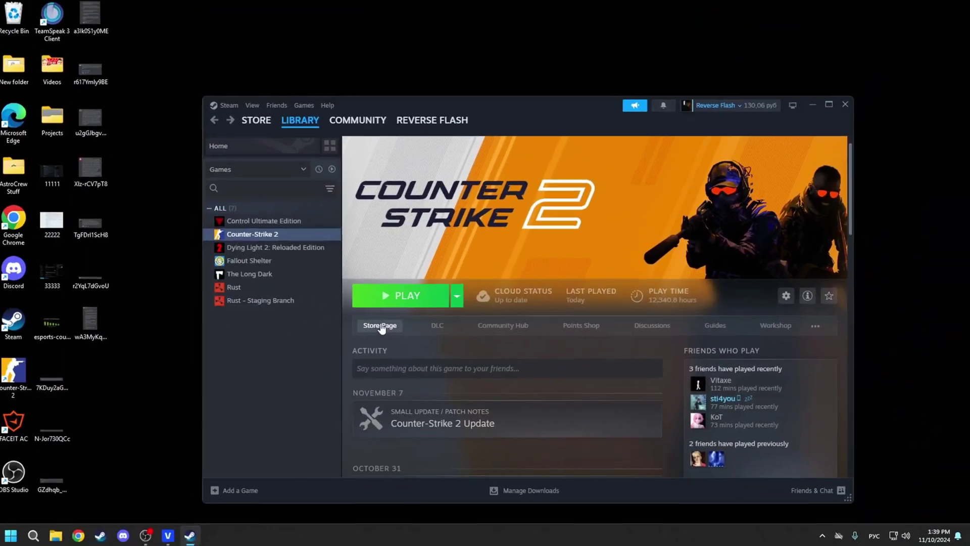
# - Go to Counter-Strike 2's store page and start a review in the 'Write a review' box
pyautogui.click(383, 327)
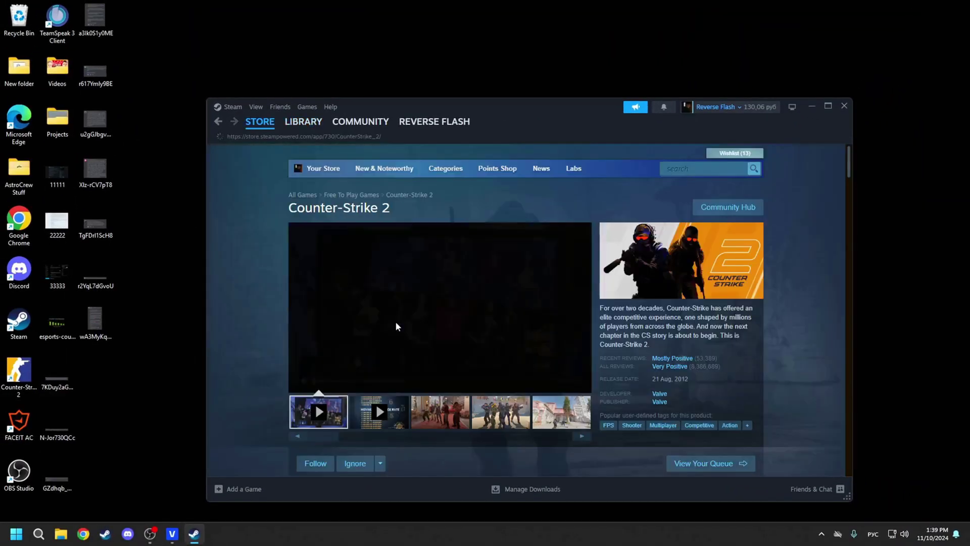
pyautogui.scroll(-5, 421, 317)
pyautogui.scroll(-1, 421, 321)
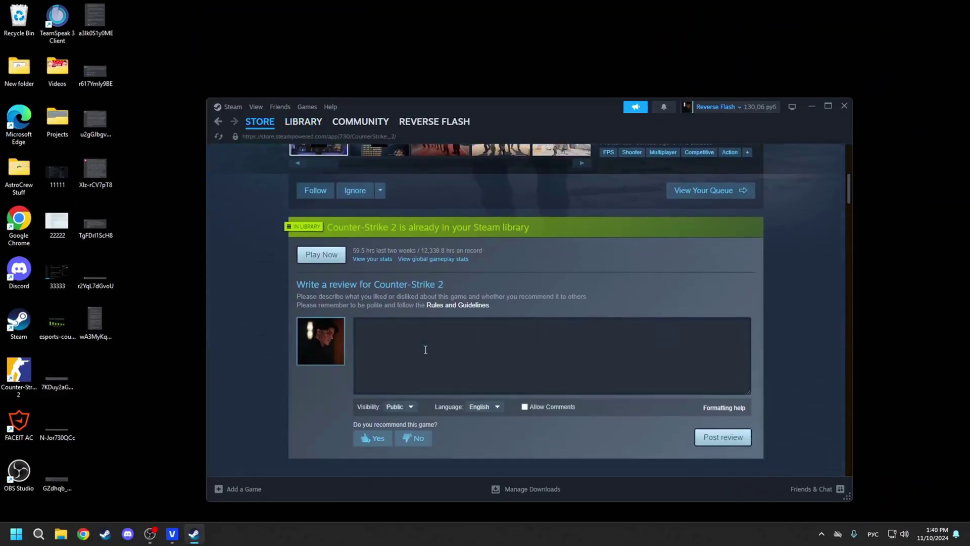
pyautogui.click(434, 323)
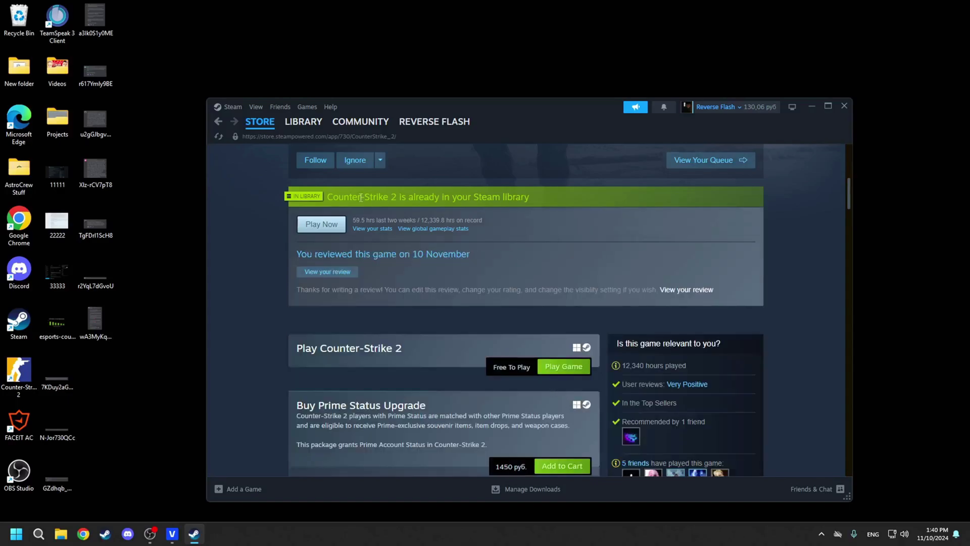
# - Return to Library Home and dismiss Counter-Strike 2's context menu
pyautogui.click(300, 138)
pyautogui.rightClick(280, 236)
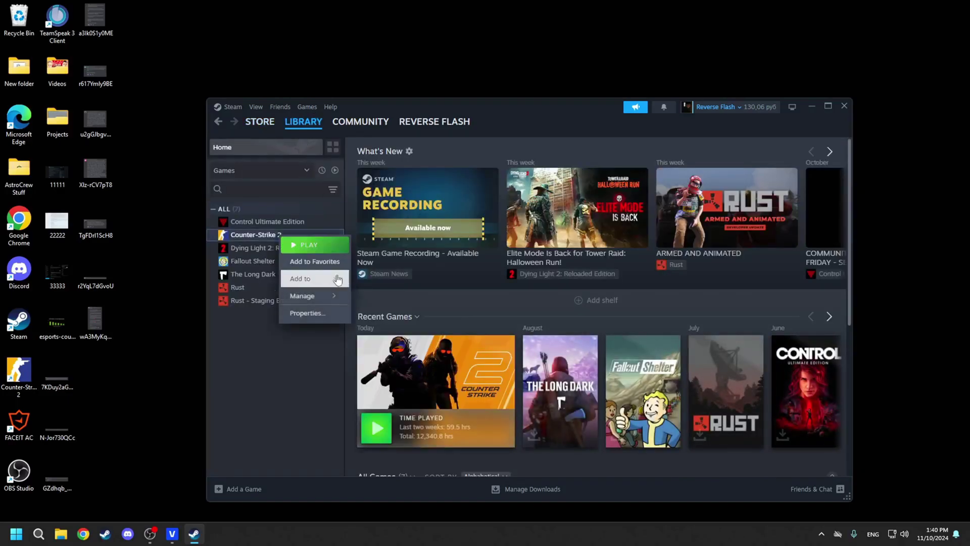
pyautogui.click(321, 317)
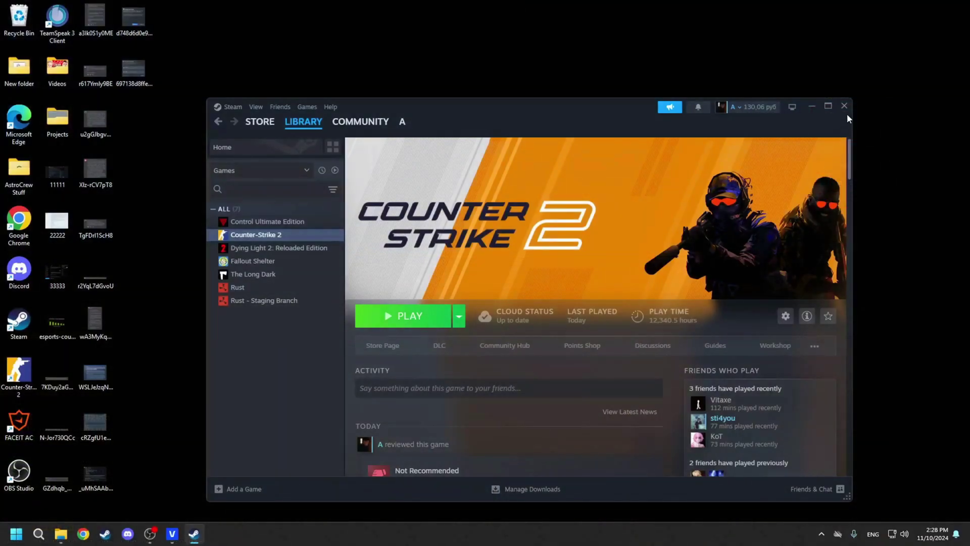
# - Close the Steam window and exit Steam completely from the system tray
pyautogui.click(844, 106)
pyautogui.click(822, 534)
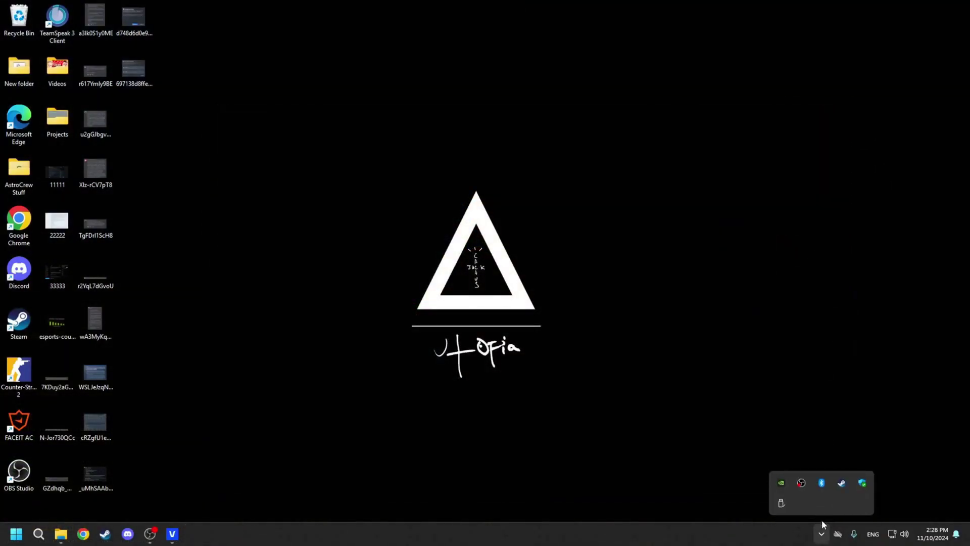
pyautogui.rightClick(848, 485)
pyautogui.click(881, 471)
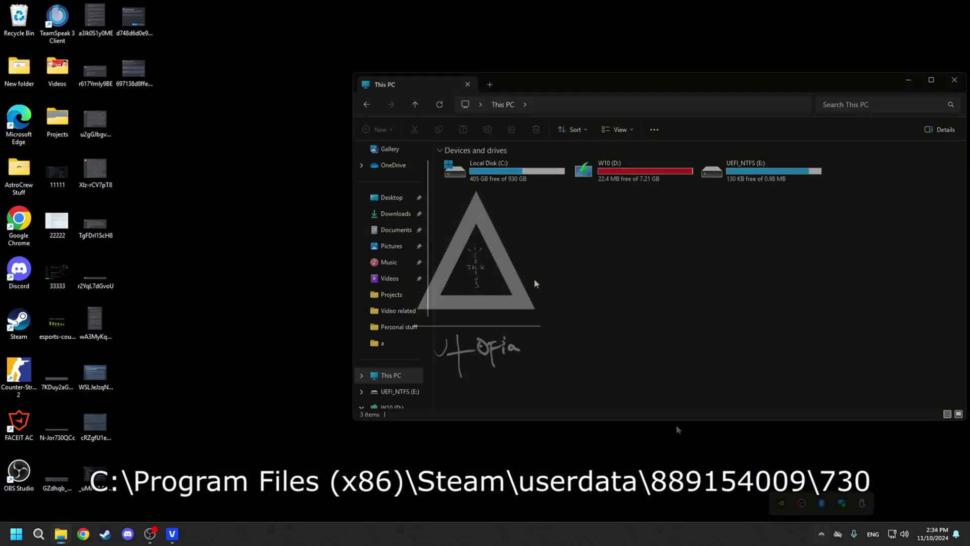
# - Navigate to C: > Program Files (x86) > Steam > userdata > account folder > 730 > remote
pyautogui.doubleClick(503, 180)
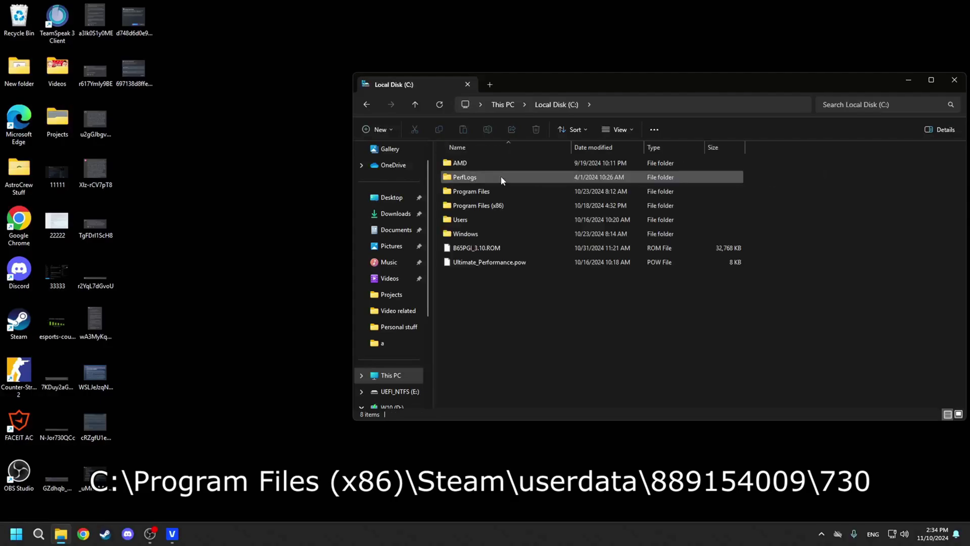
pyautogui.doubleClick(479, 208)
pyautogui.doubleClick(472, 303)
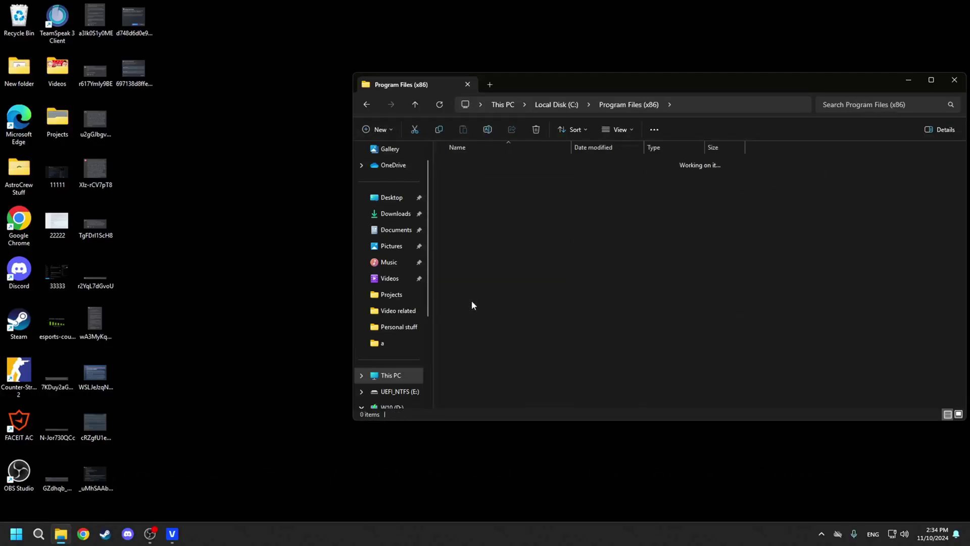
pyautogui.scroll(-4, 473, 342)
pyautogui.doubleClick(470, 274)
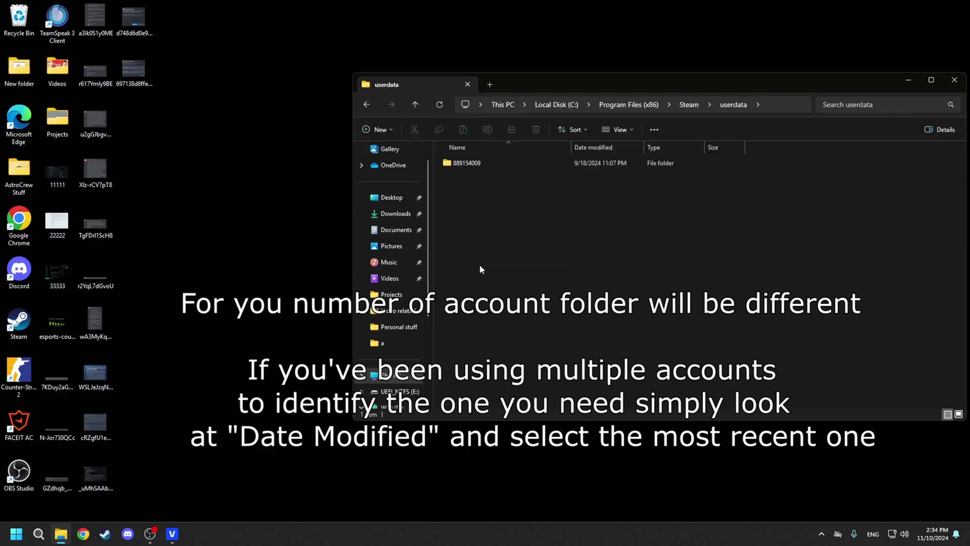
pyautogui.doubleClick(470, 164)
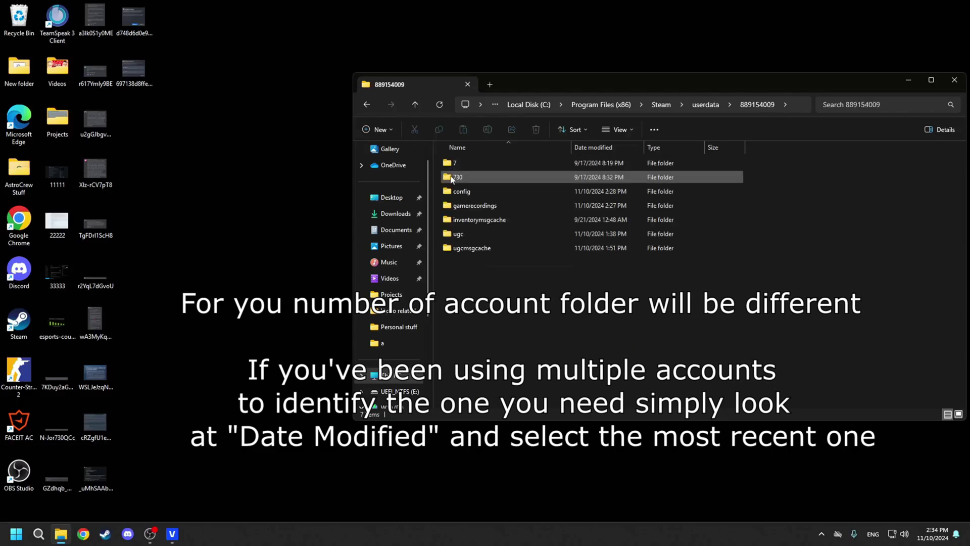
pyautogui.click(460, 177)
pyautogui.doubleClick(459, 178)
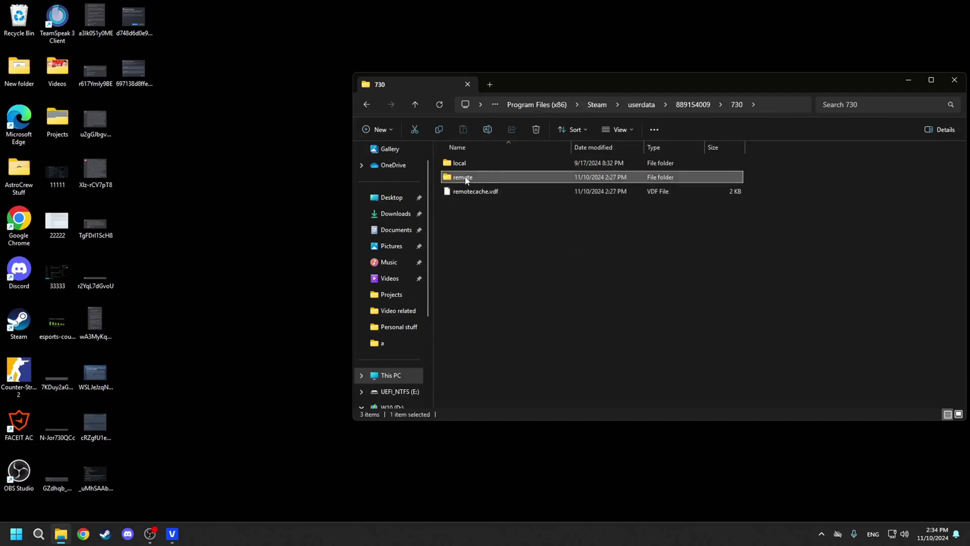
pyautogui.doubleClick(466, 178)
# - Open cs2_user_convars.vcfg from the remote folder with Notepad
pyautogui.moveTo(487, 241); pyautogui.dragTo(471, 160)
pyautogui.click(484, 261)
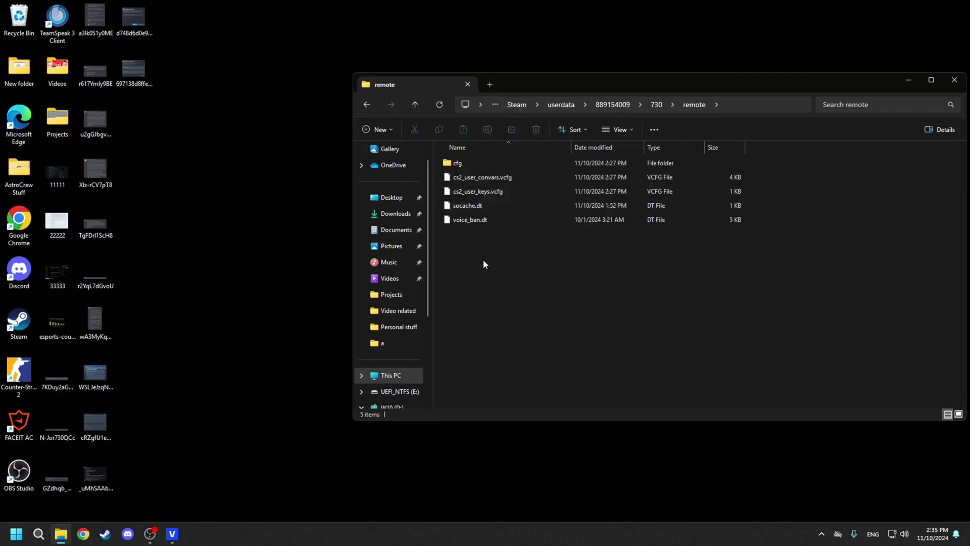
pyautogui.rightClick(493, 216)
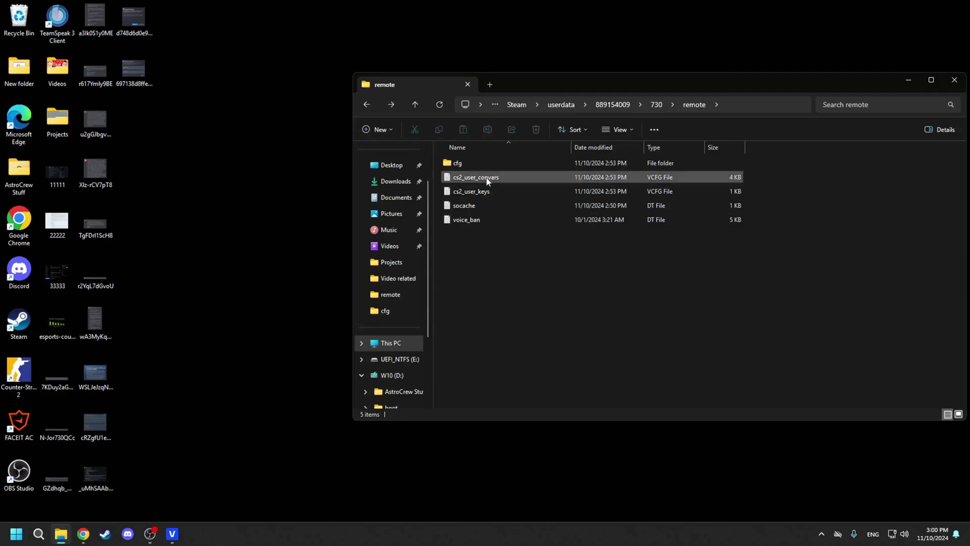
pyautogui.click(488, 180)
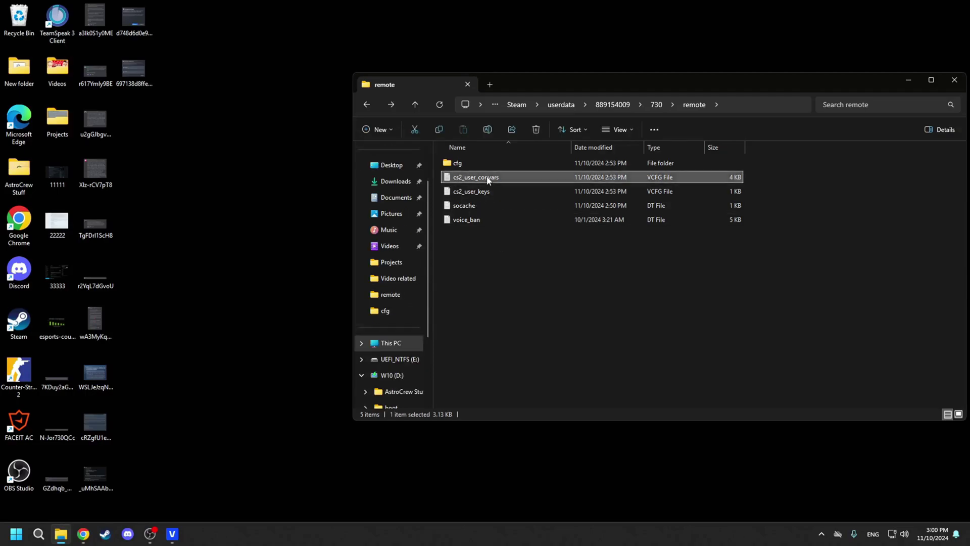
pyautogui.rightClick(488, 179)
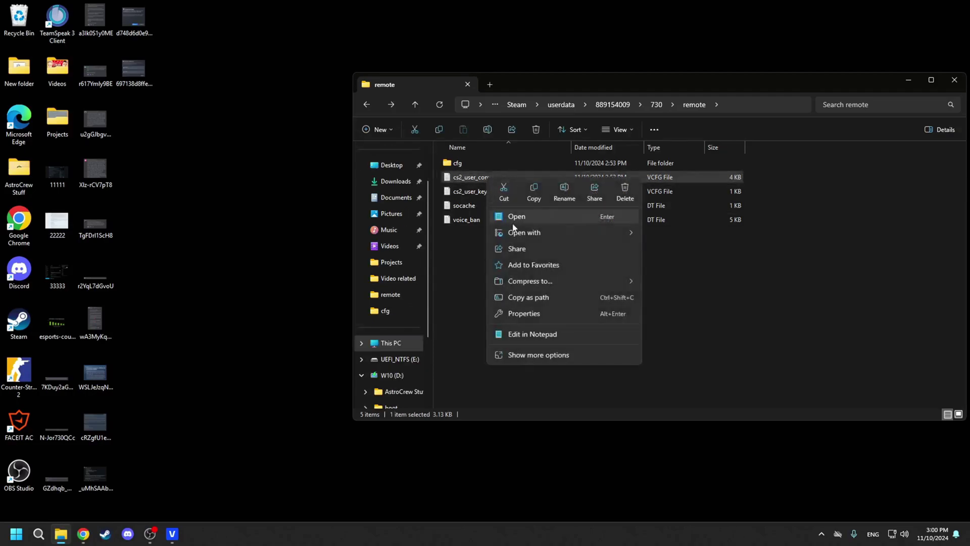
pyautogui.moveTo(517, 235)
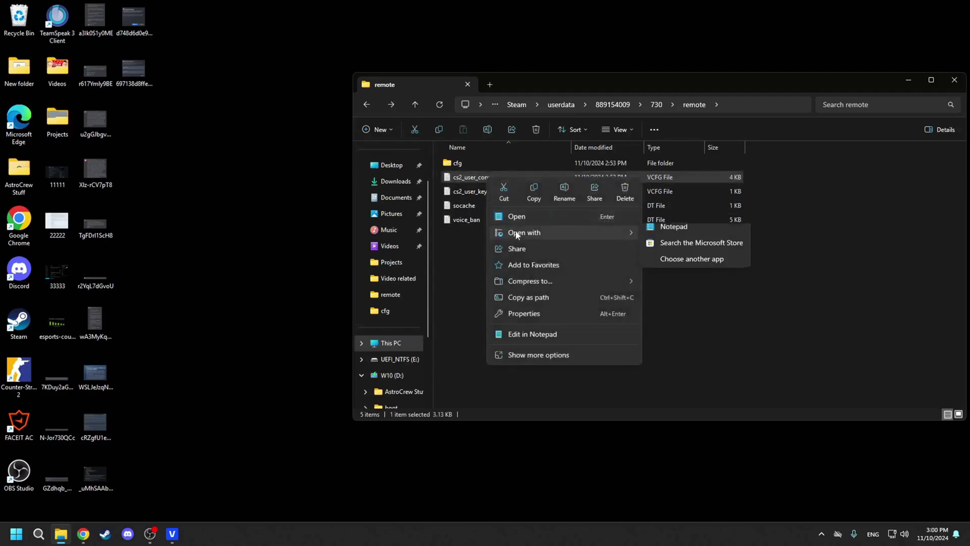
pyautogui.click(674, 234)
# - Select and delete all the convars text in cs2_user_convars.vcfg, then close the tab
pyautogui.scroll(-12, 516, 391)
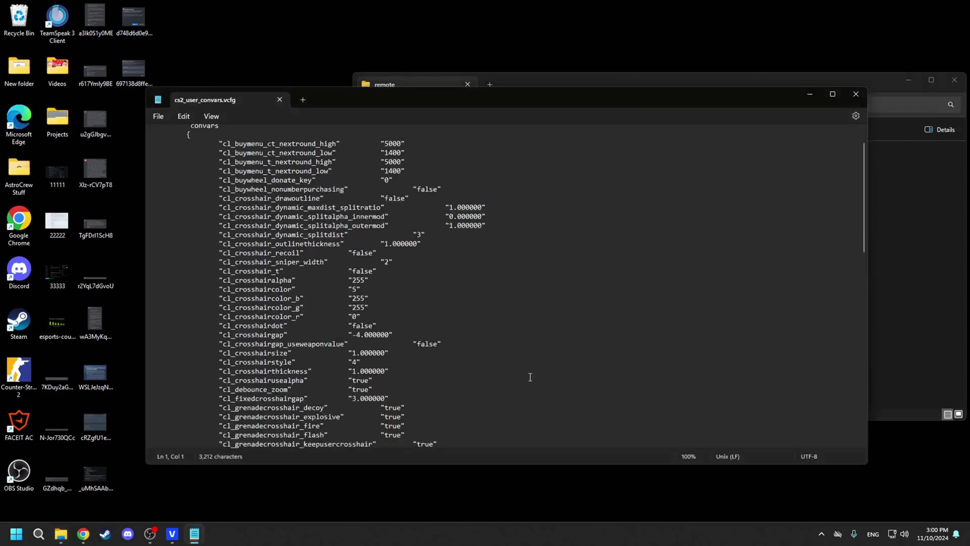
pyautogui.scroll(-8, 516, 392)
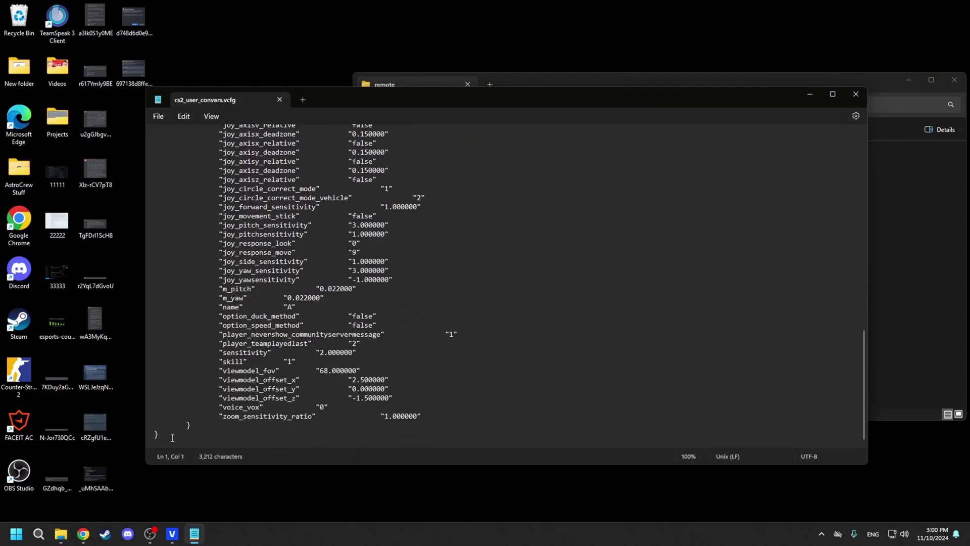
pyautogui.moveTo(167, 418); pyautogui.dragTo(178, 77)
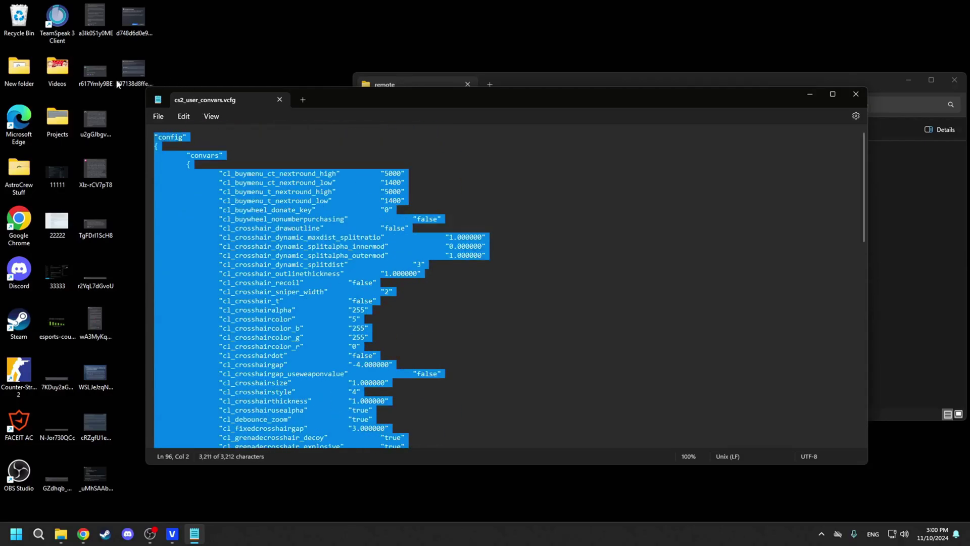
pyautogui.scroll(-5, 320, 286)
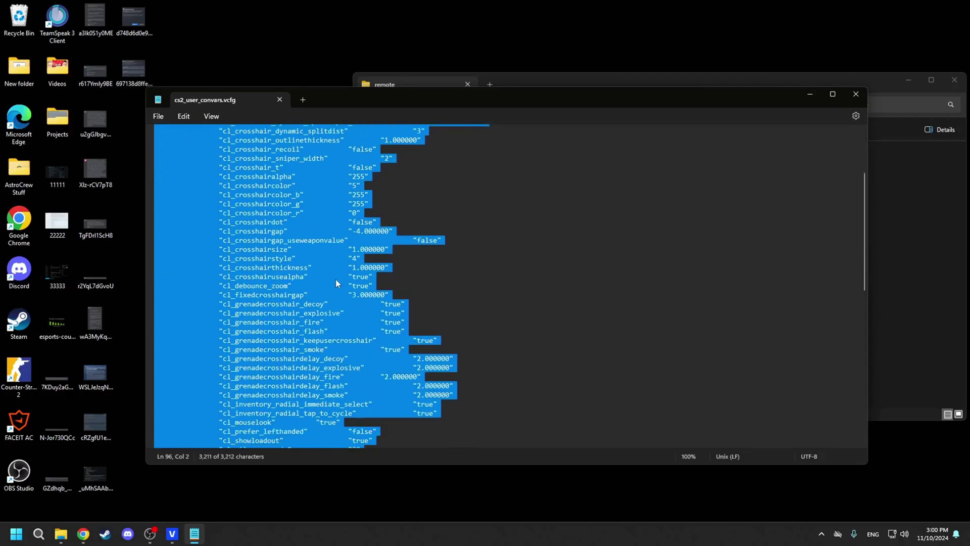
pyautogui.scroll(2, 339, 232)
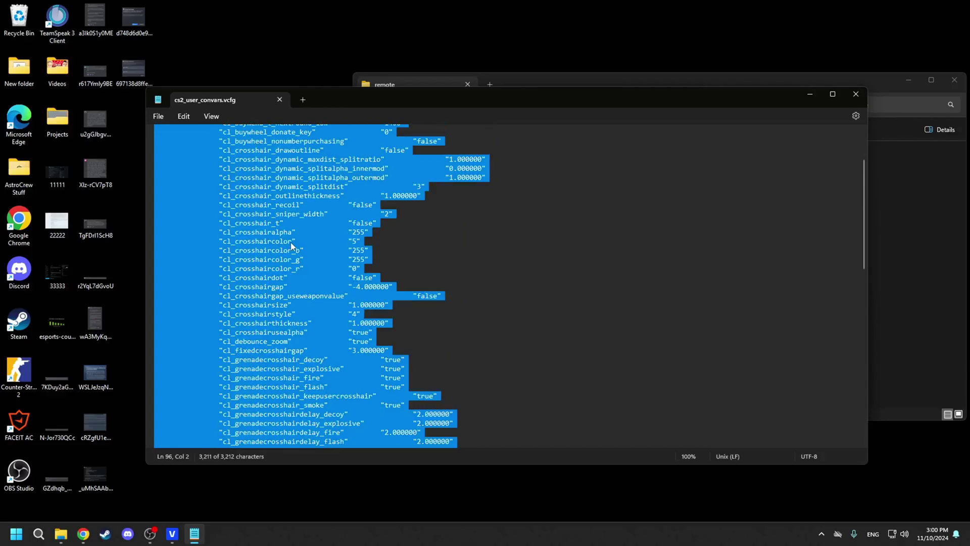
pyautogui.press('Delete')
pyautogui.click(280, 101)
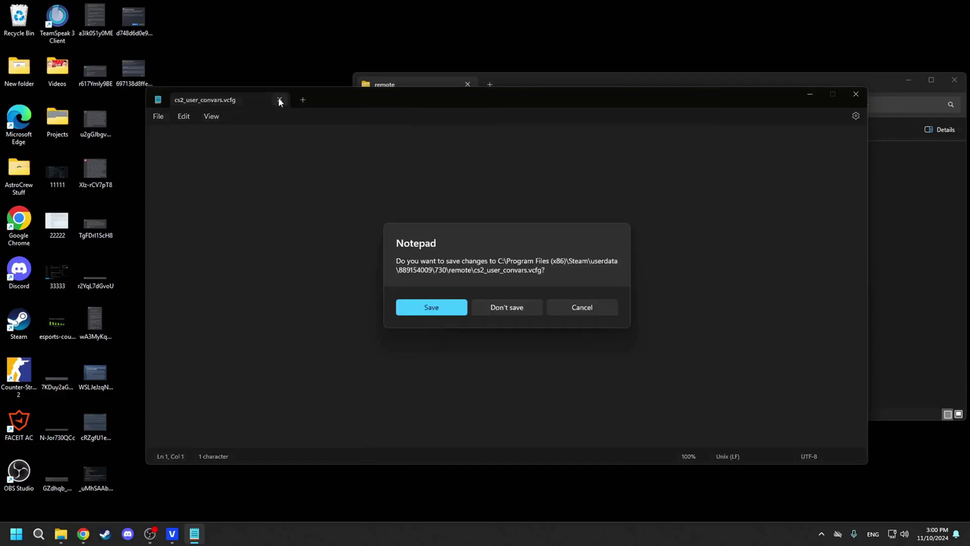
# - Save the emptied cs2_user_convars.vcfg and open the cfg folder in Explorer
pyautogui.click(432, 307)
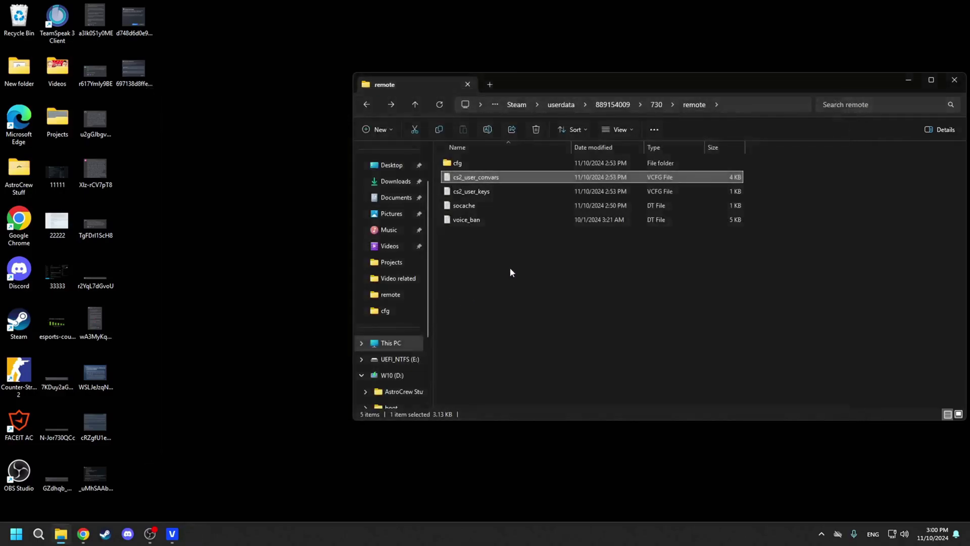
pyautogui.moveTo(510, 271); pyautogui.dragTo(495, 208)
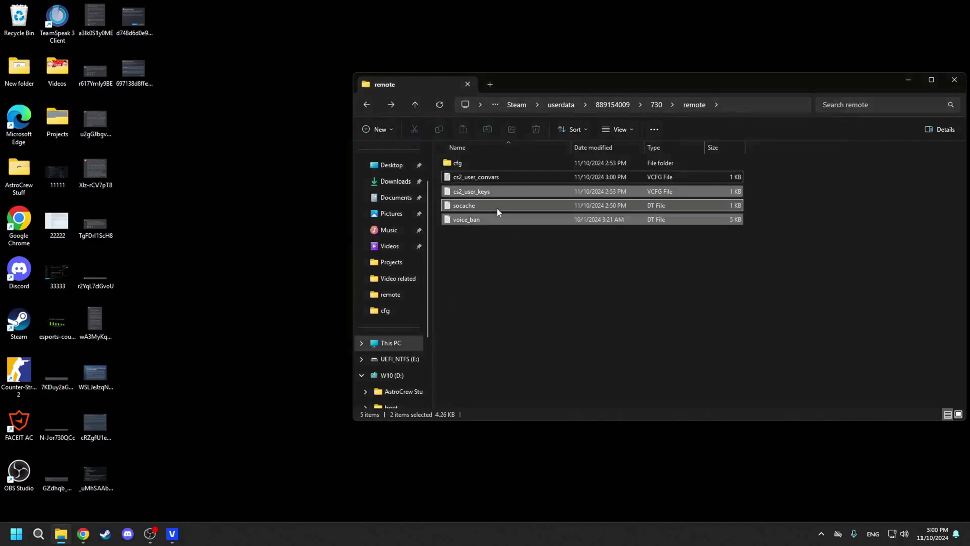
pyautogui.doubleClick(493, 160)
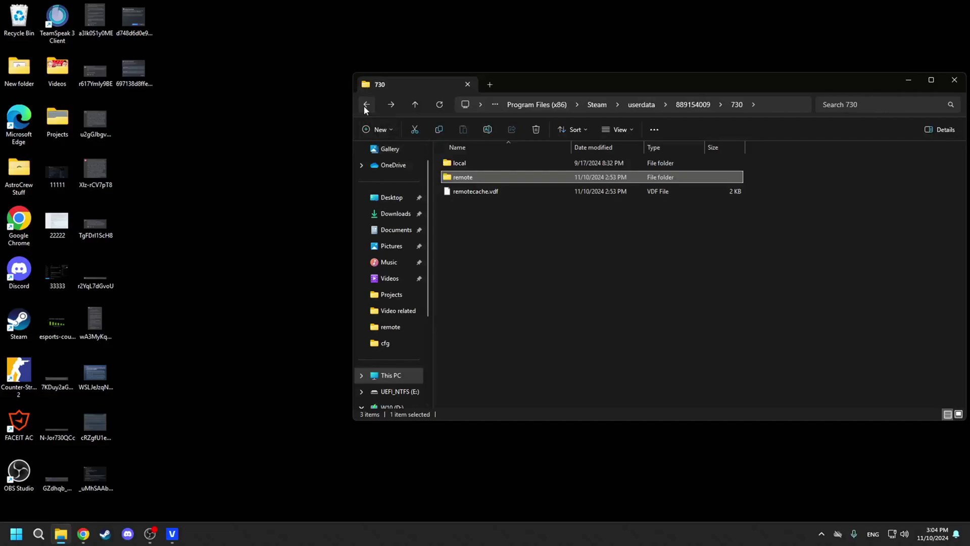
# - Delete remotecache.vdf from the 730 folder
pyautogui.click(503, 227)
pyautogui.click(470, 193)
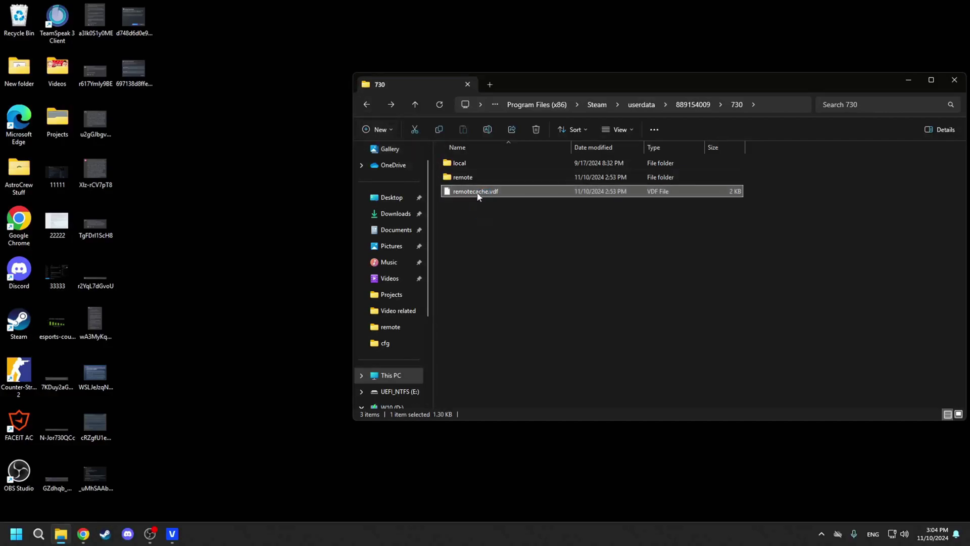
pyautogui.rightClick(475, 195)
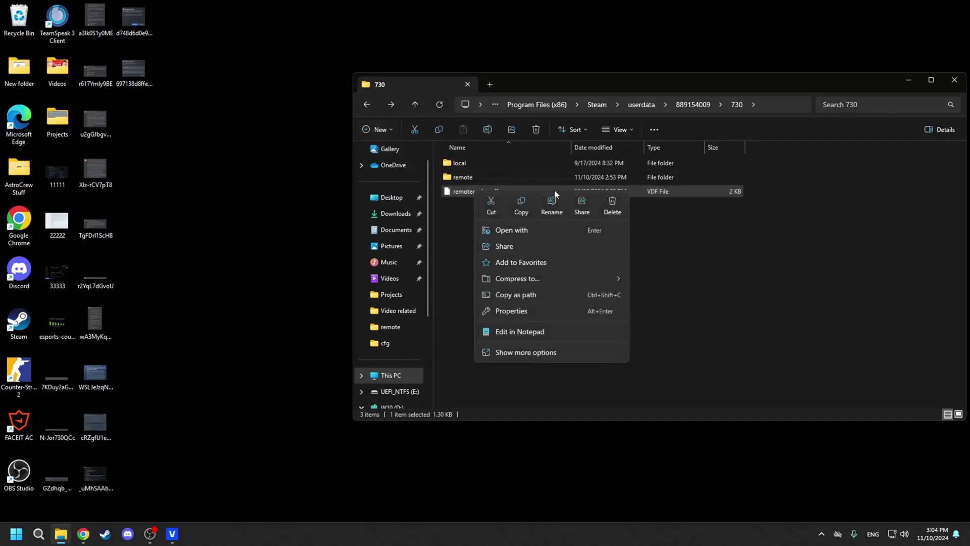
pyautogui.click(610, 208)
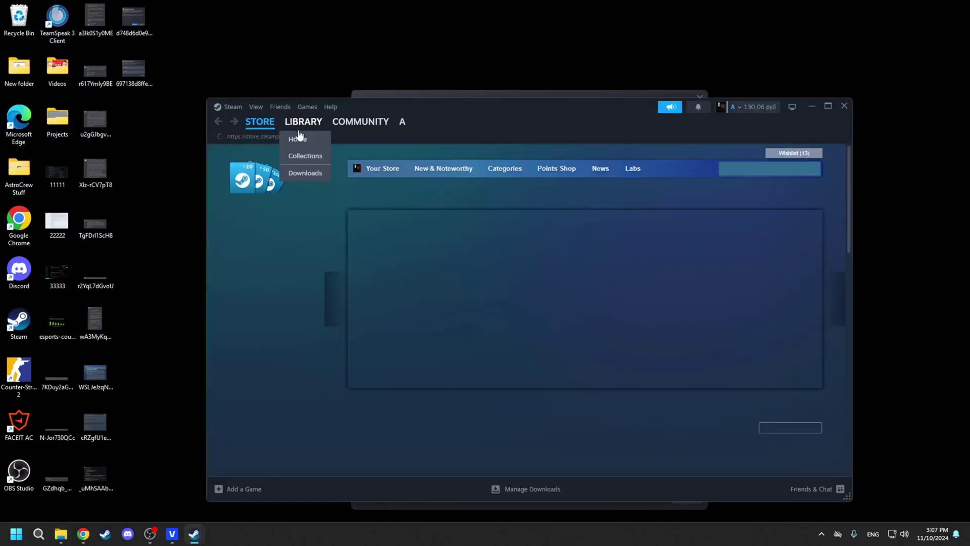
# - Select Counter-Strike 2 from Library Home and hit Play despite the file conflict
pyautogui.click(297, 139)
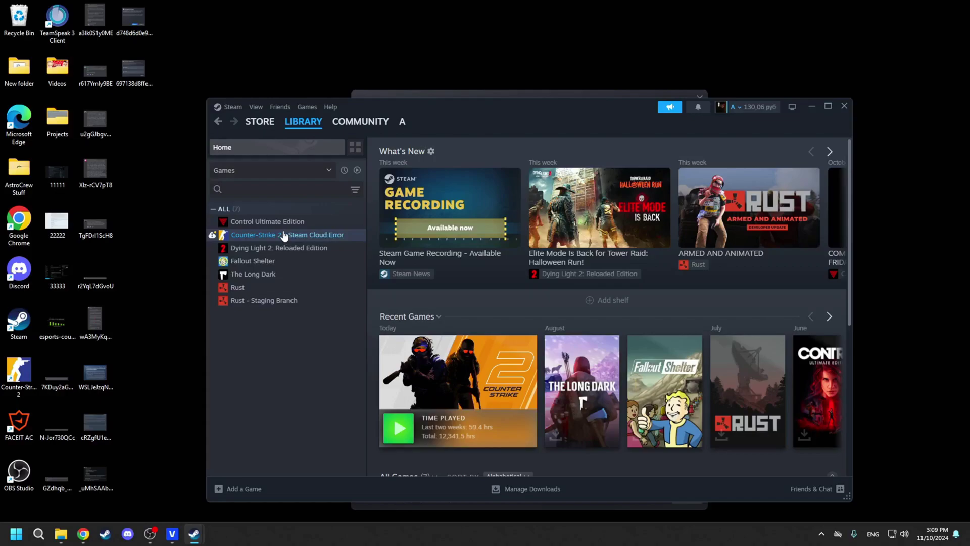
pyautogui.click(285, 235)
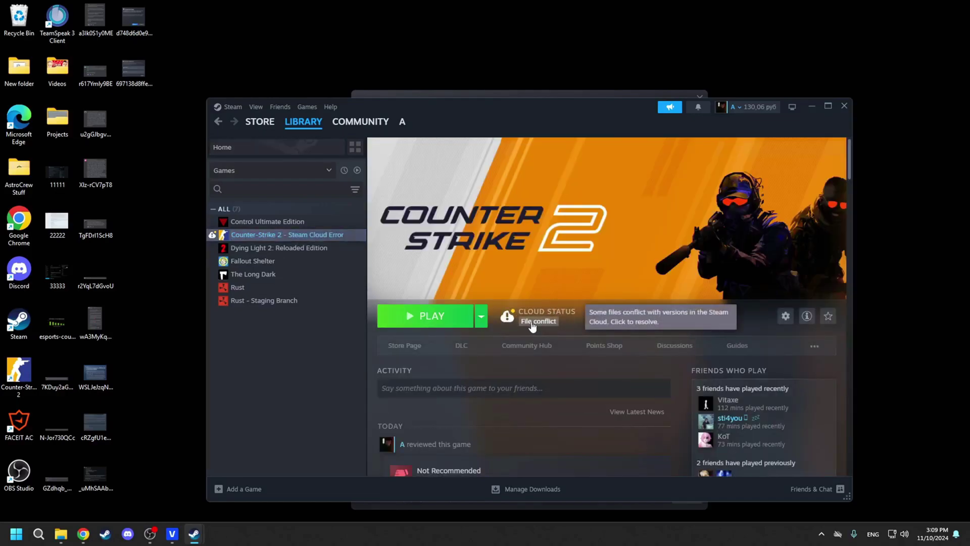
pyautogui.click(432, 316)
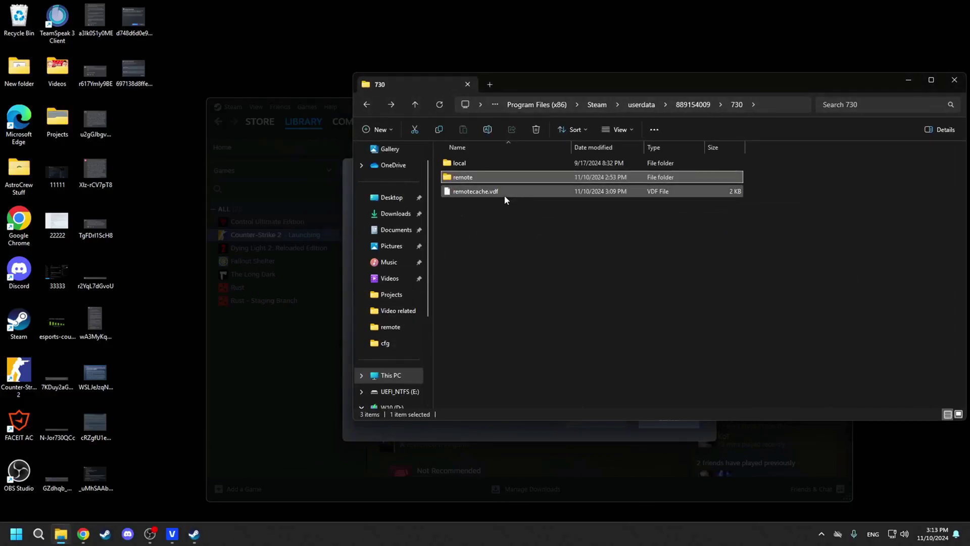
# - Delete remote and remotecache.vdf from the 730 folder, then choose Local Save in Steam's conflict prompt
pyautogui.click(503, 193)
pyautogui.click(497, 182)
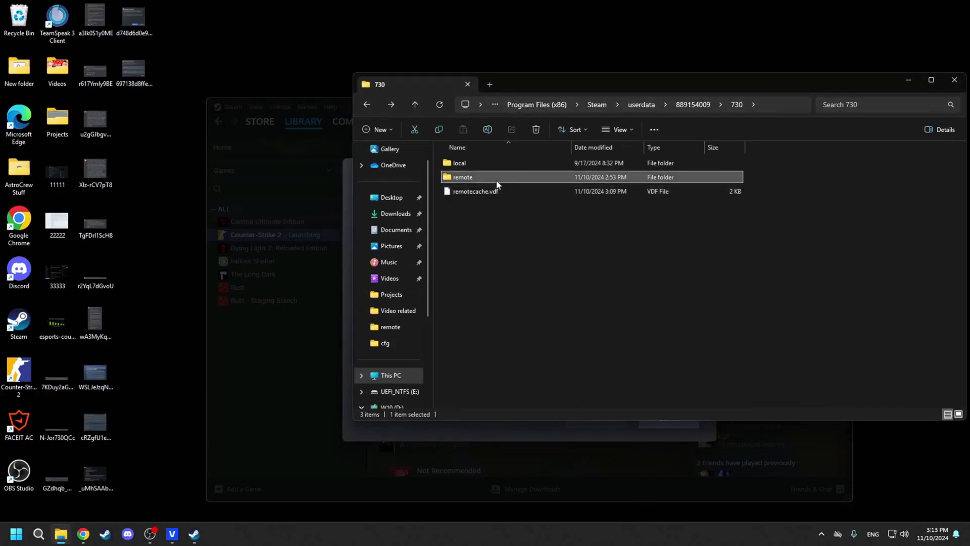
pyautogui.keyDown('ctrl'); pyautogui.click(496, 192); pyautogui.keyUp('ctrl')
pyautogui.rightClick(495, 178)
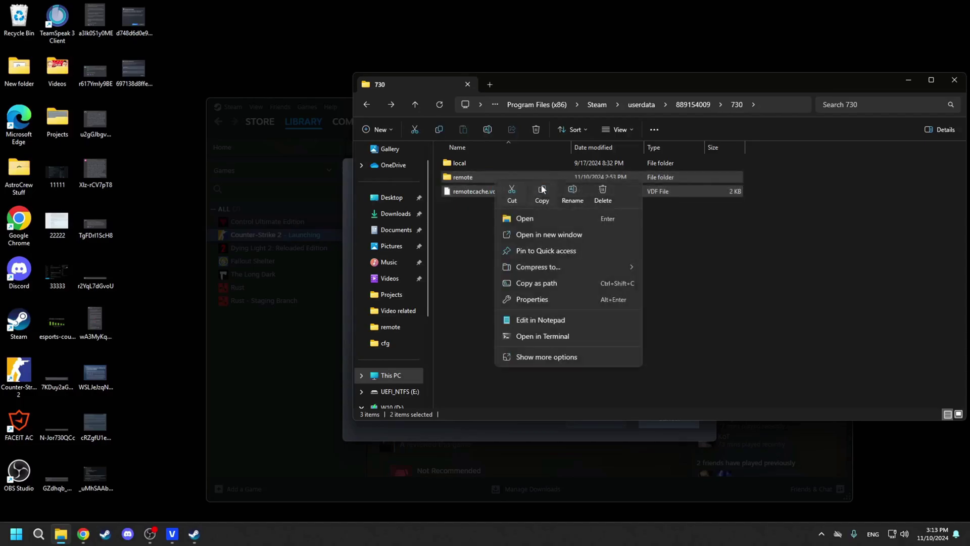
pyautogui.click(608, 201)
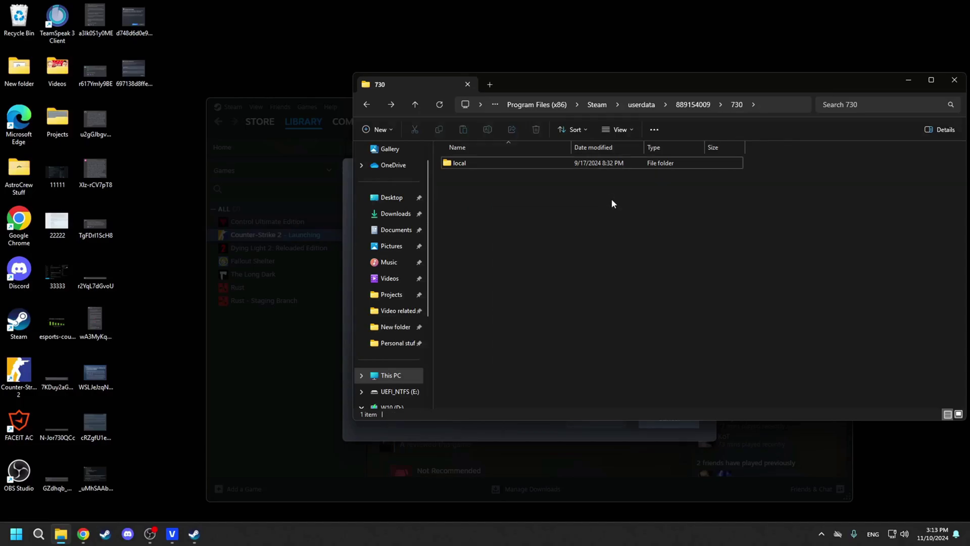
pyautogui.click(908, 81)
pyautogui.click(415, 327)
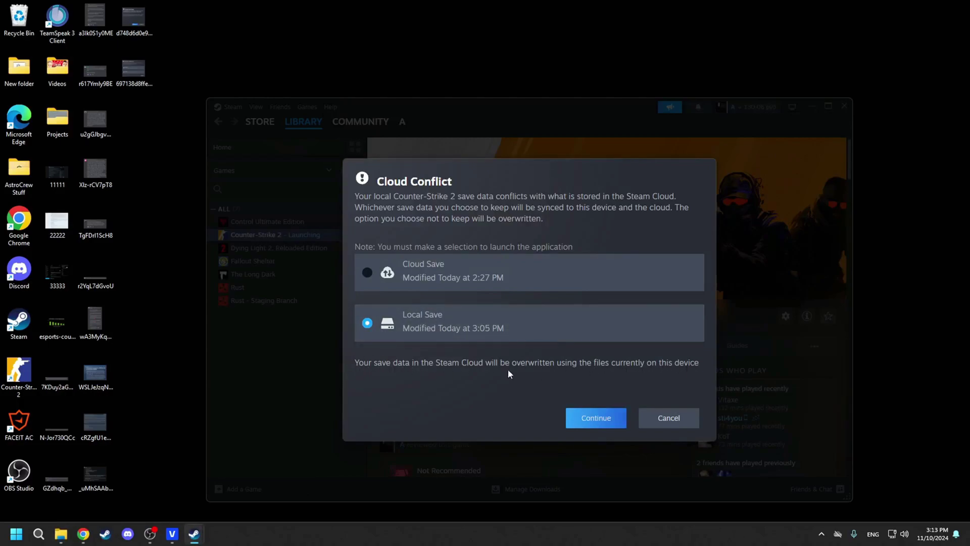
# - Continue with Local Save in the Cloud Conflict dialog so Counter-Strike 2 launches
pyautogui.click(590, 422)
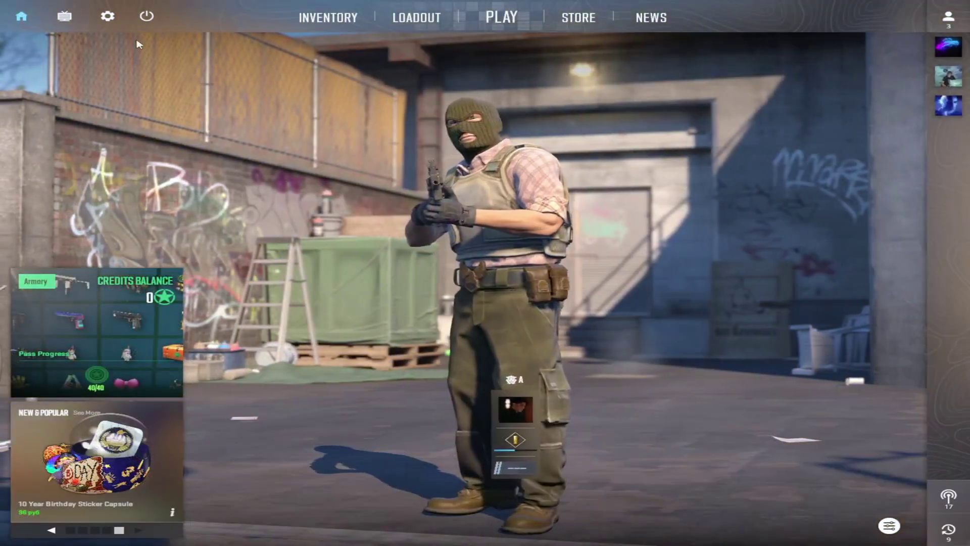
# - Exit Counter-Strike 2 from its main menu and confirm QUIT
pyautogui.click(147, 16)
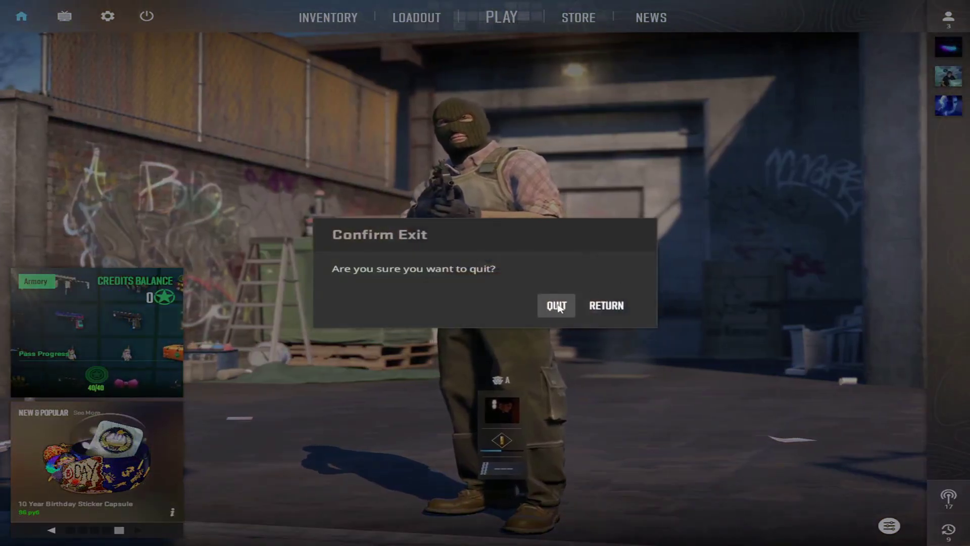
pyautogui.click(556, 306)
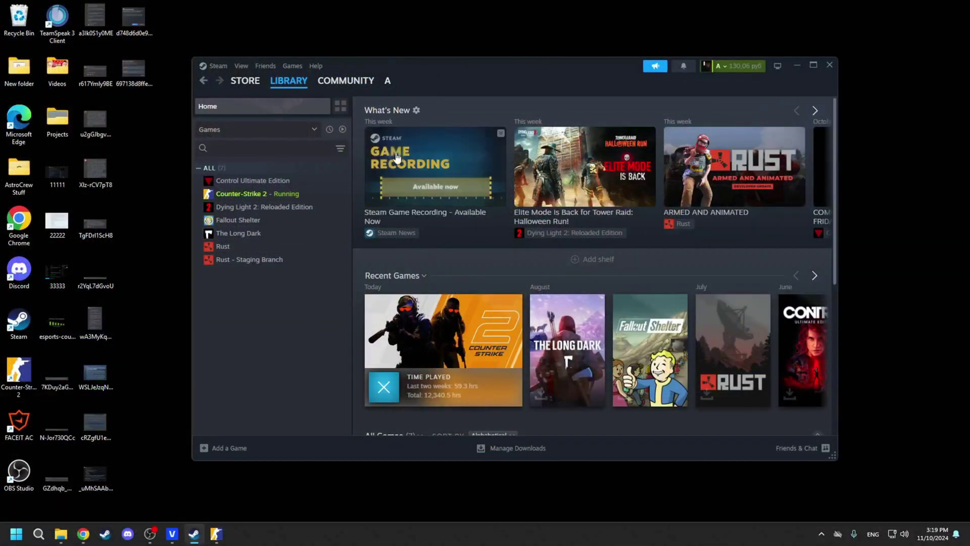
# - Browse the Counter-Strike 2 items in the Steam inventory
pyautogui.moveTo(388, 82)
pyautogui.click(403, 195)
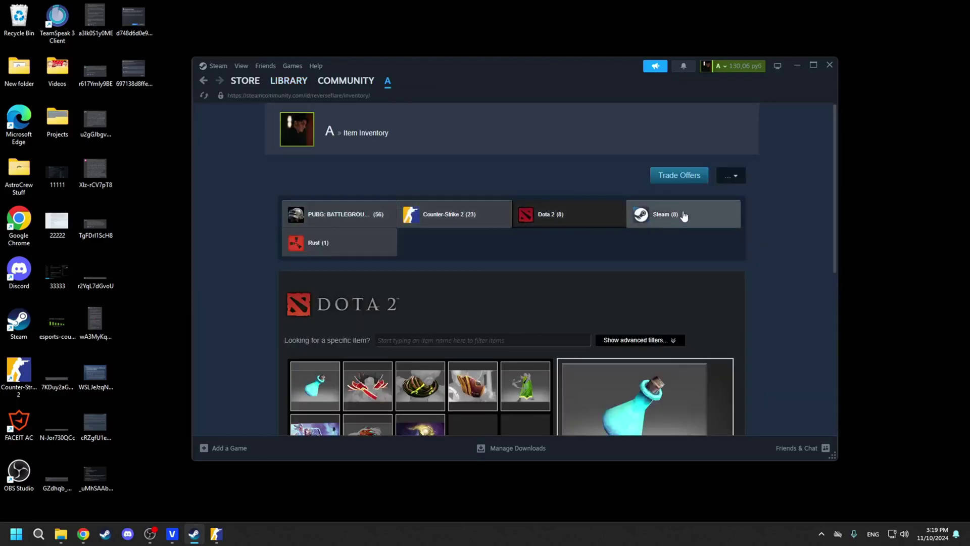
pyautogui.click(435, 214)
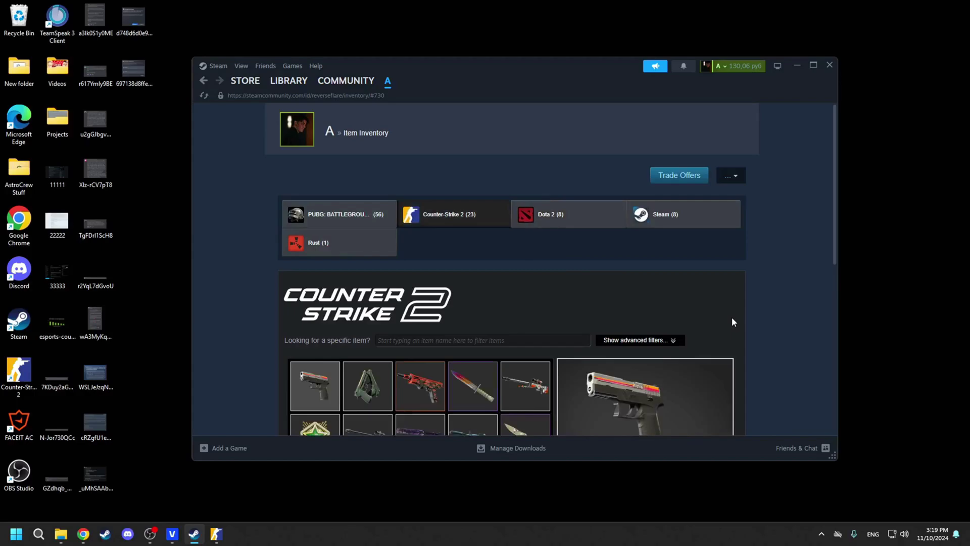
pyautogui.scroll(-7, 774, 389)
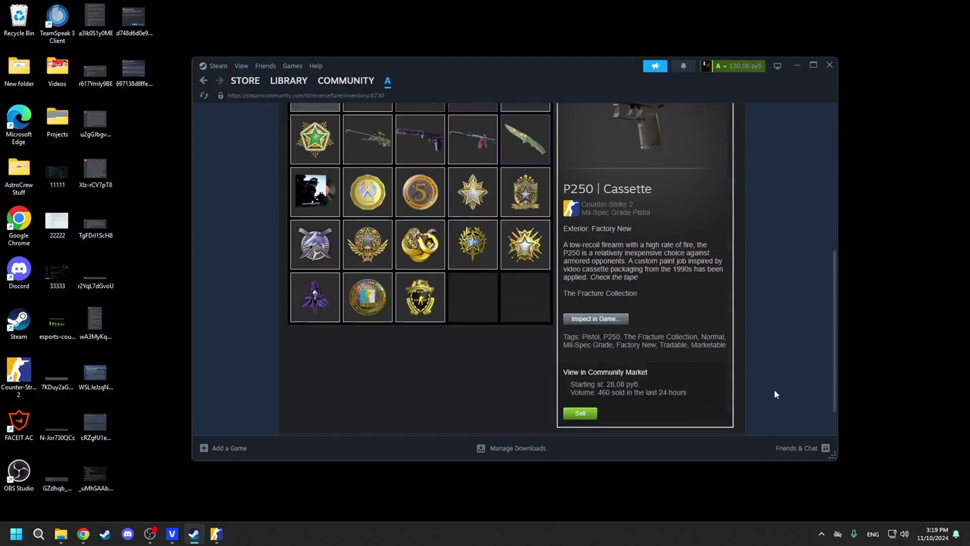
pyautogui.scroll(2, 809, 409)
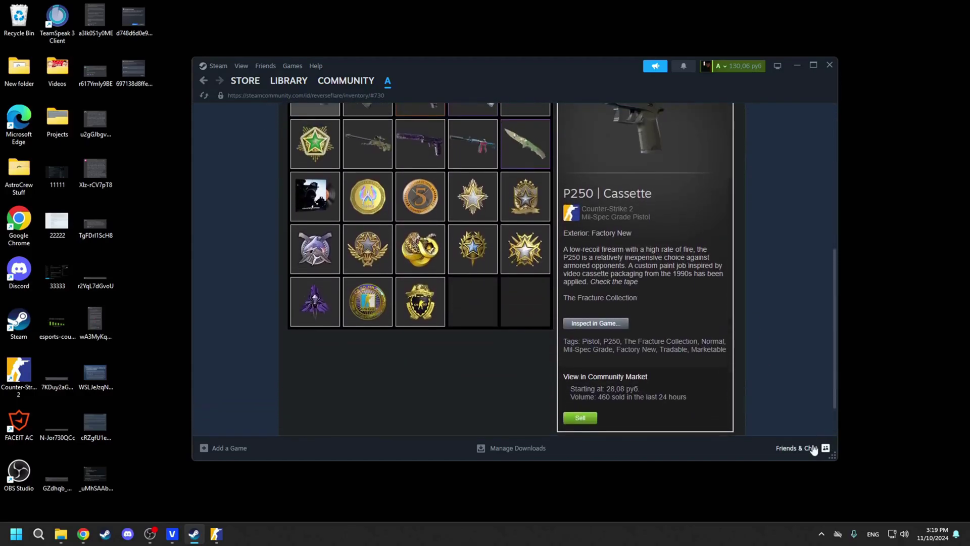
# - Open the Friends & Chat list, then look over the Steam profile page
pyautogui.click(808, 448)
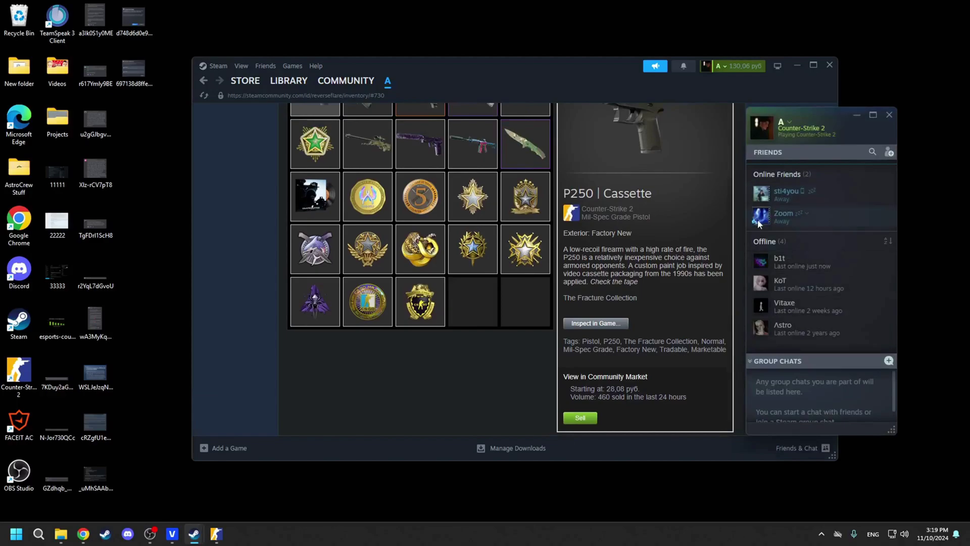
pyautogui.moveTo(761, 220)
pyautogui.moveTo(388, 82)
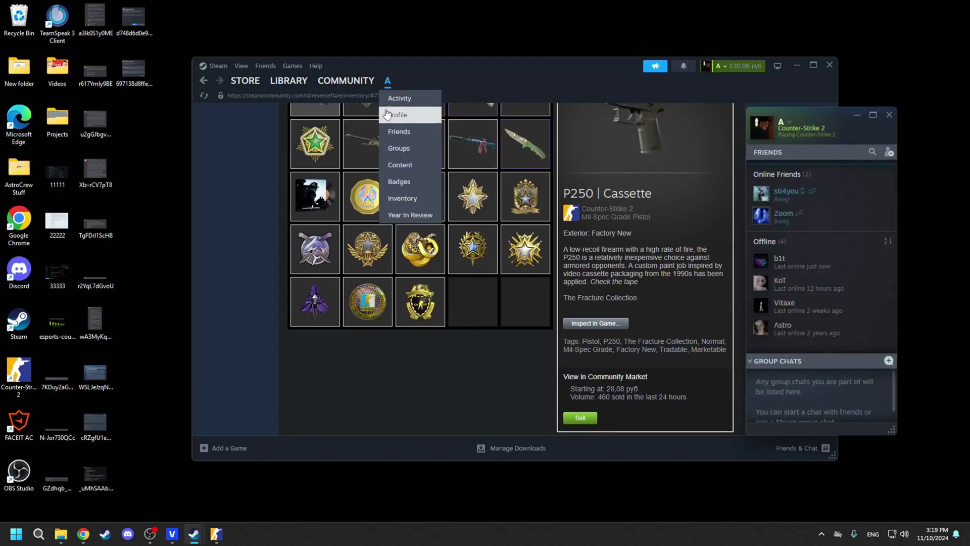
pyautogui.click(391, 114)
pyautogui.scroll(-3, 220, 356)
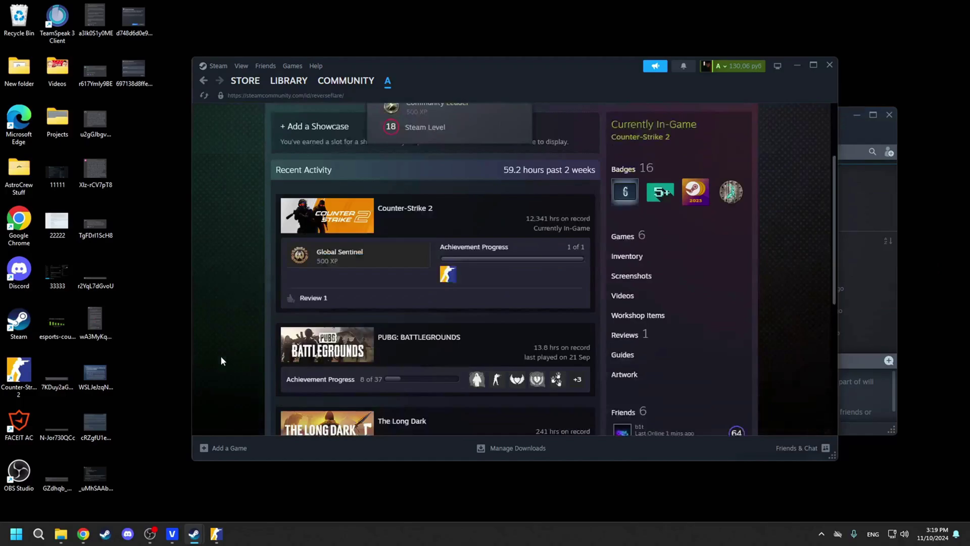
pyautogui.scroll(2, 778, 329)
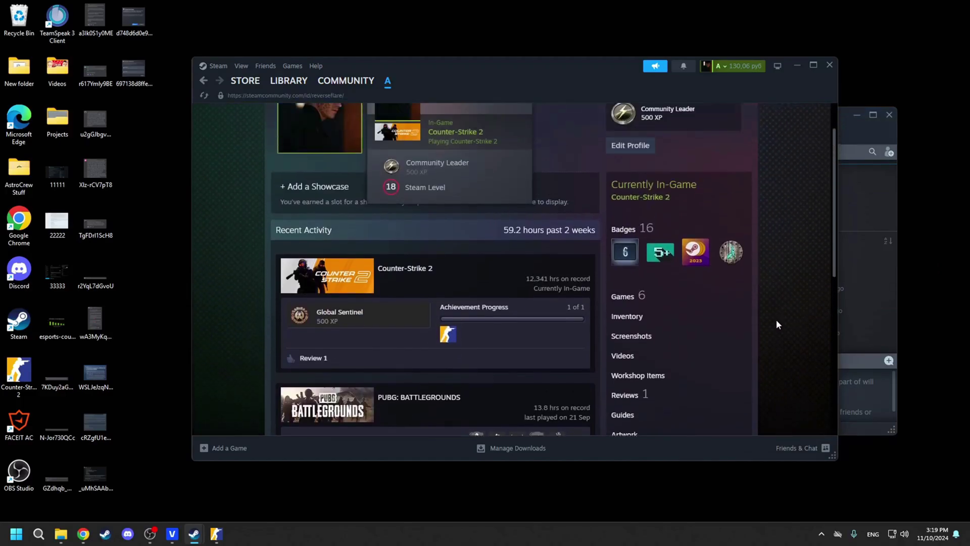
# - Go back to the library home and bring up Counter-Strike 2's Properties
pyautogui.moveTo(289, 82)
pyautogui.click(284, 99)
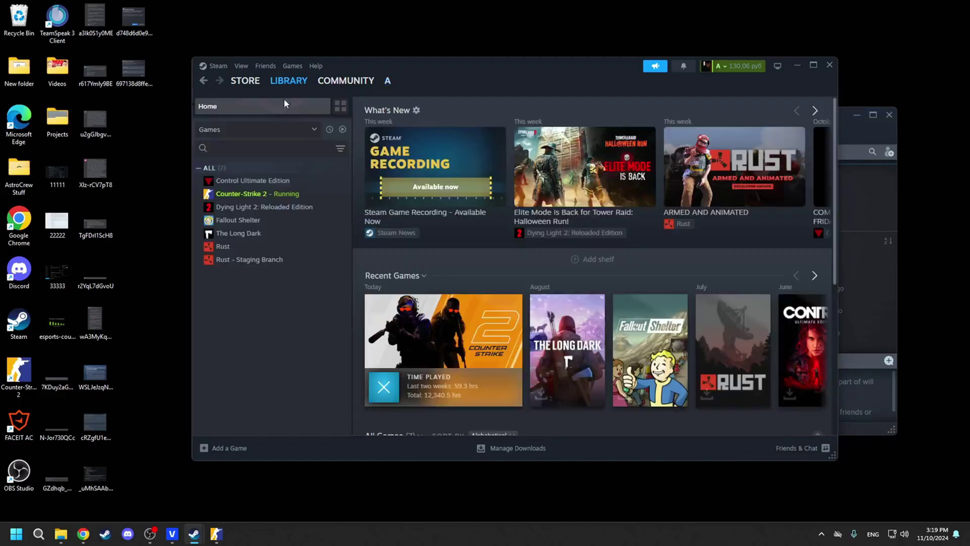
pyautogui.click(248, 193)
pyautogui.rightClick(252, 197)
pyautogui.click(278, 274)
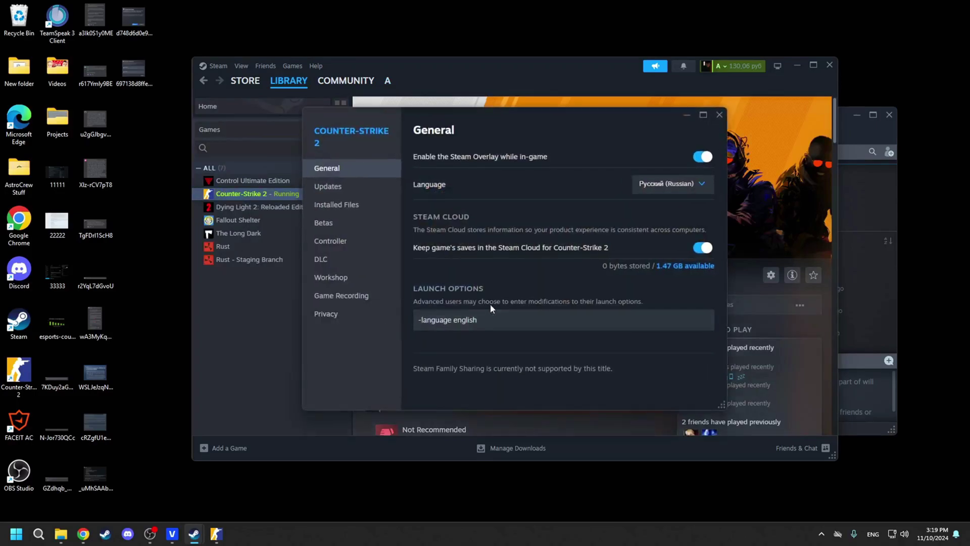
# - Toggle Steam Cloud off and back on, keeping launch options as -language english
pyautogui.click(708, 248)
pyautogui.click(703, 247)
pyautogui.click(597, 317)
pyautogui.write('DONT DISA')
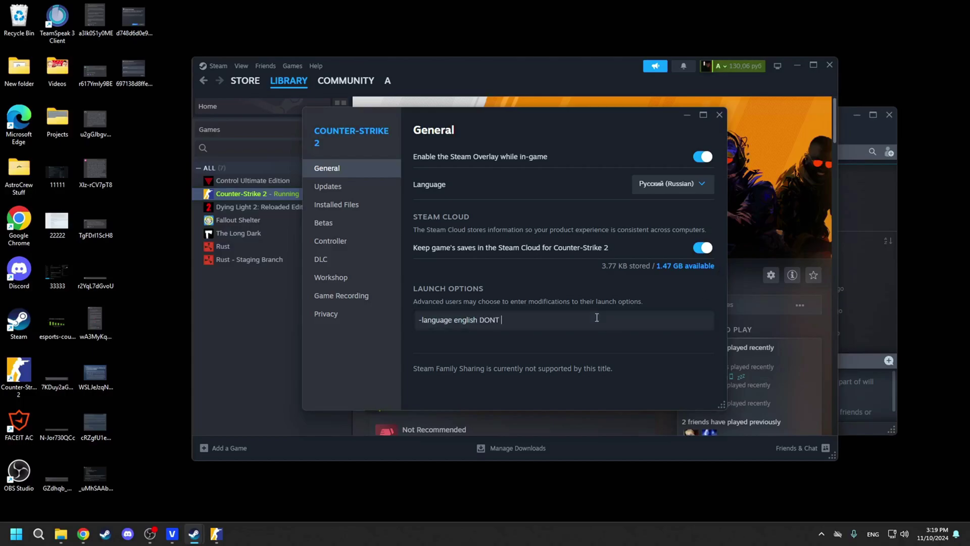
pyautogui.write('BLE')
pyautogui.press('BackSpace')
pyautogui.press('BackSpace')
pyautogui.press('BackSpace')
pyautogui.press('BackSpace')
pyautogui.press('BackSpace')
pyautogui.press('BackSpace')
pyautogui.press('BackSpace')
pyautogui.press('BackSpace')
pyautogui.press('BackSpace')
pyautogui.press('BackSpace')
pyautogui.press('BackSpace')
pyautogui.press('BackSpace')
pyautogui.press('BackSpace')
pyautogui.press('BackSpace')
pyautogui.press('BackSpace')
pyautogui.press('BackSpace')
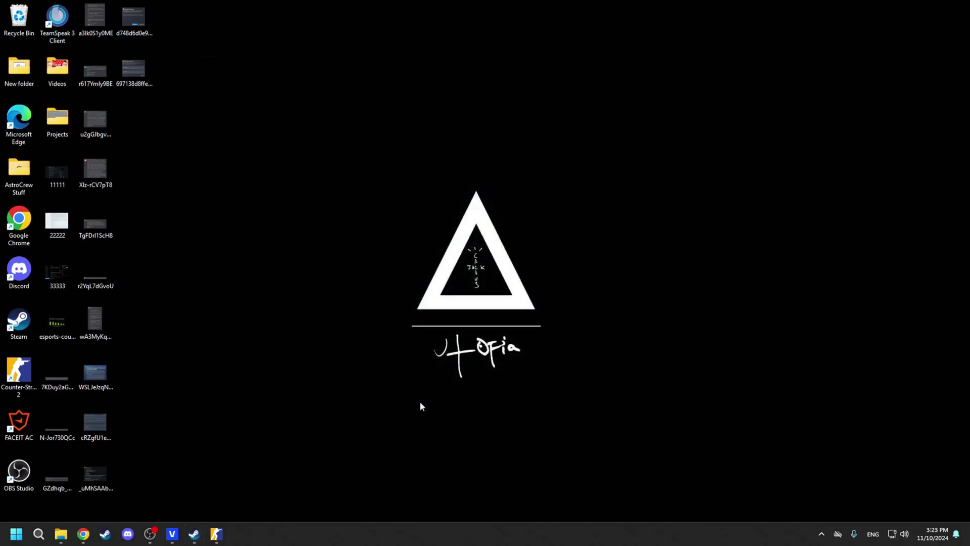